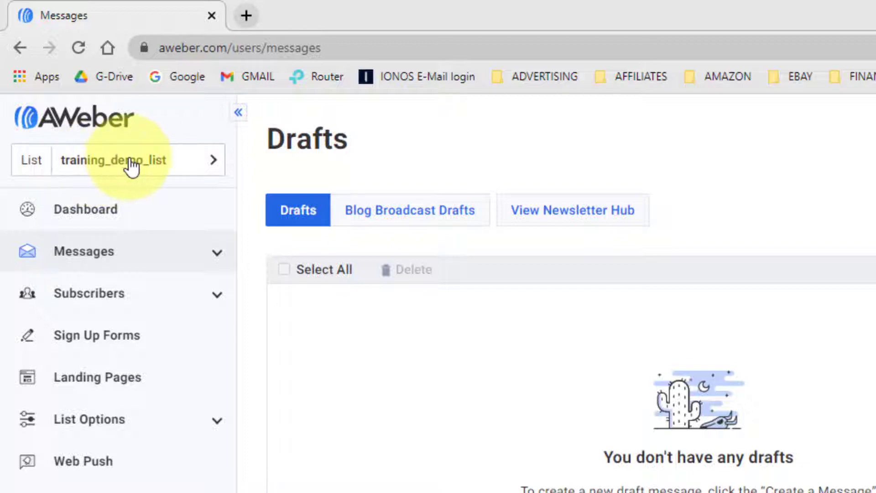
Step: View the available lists, keep training_demo_list active and open its Campaigns page
click(217, 164)
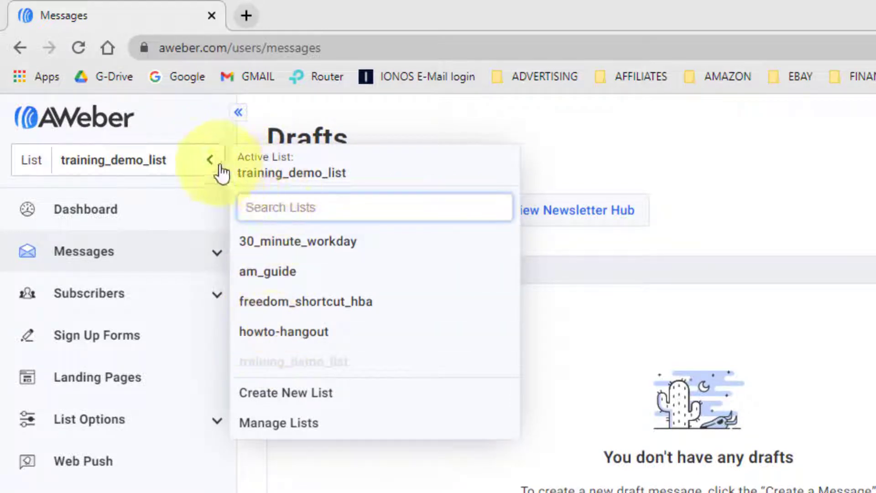
click(182, 124)
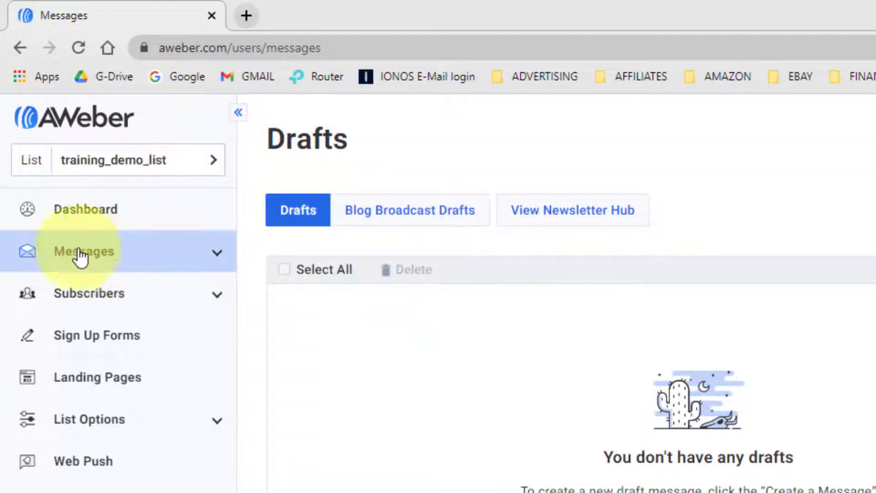
click(216, 260)
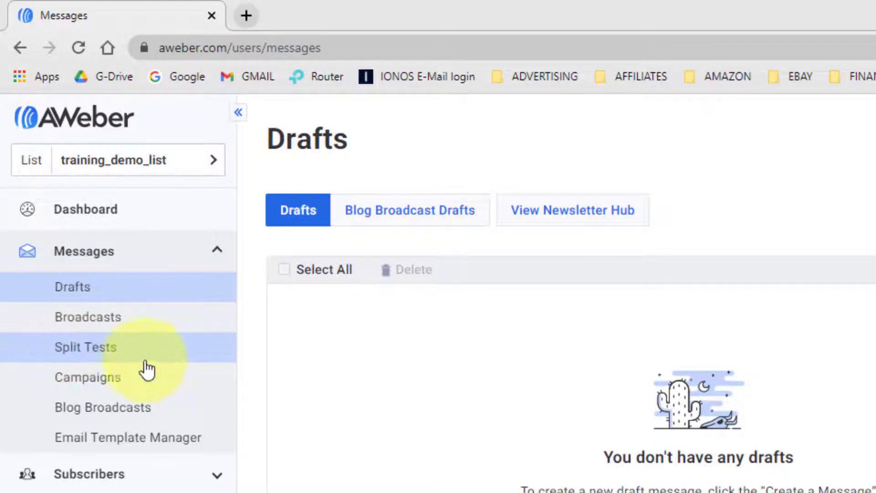
click(87, 388)
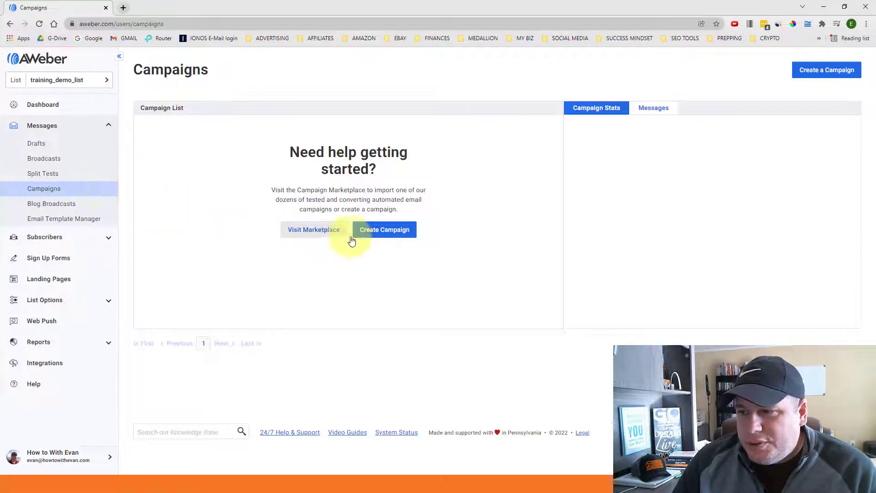
Step: Create a blank campaign named "First Campaign"
click(385, 233)
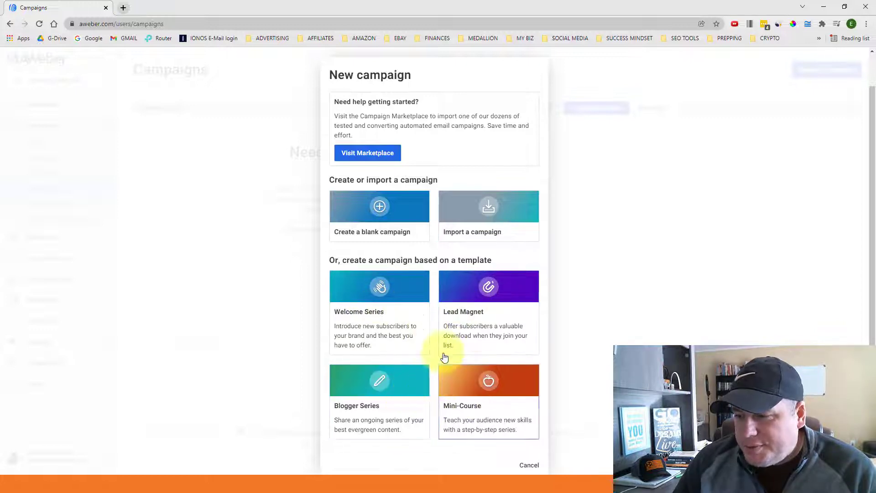
scroll(445, 351, down, 1)
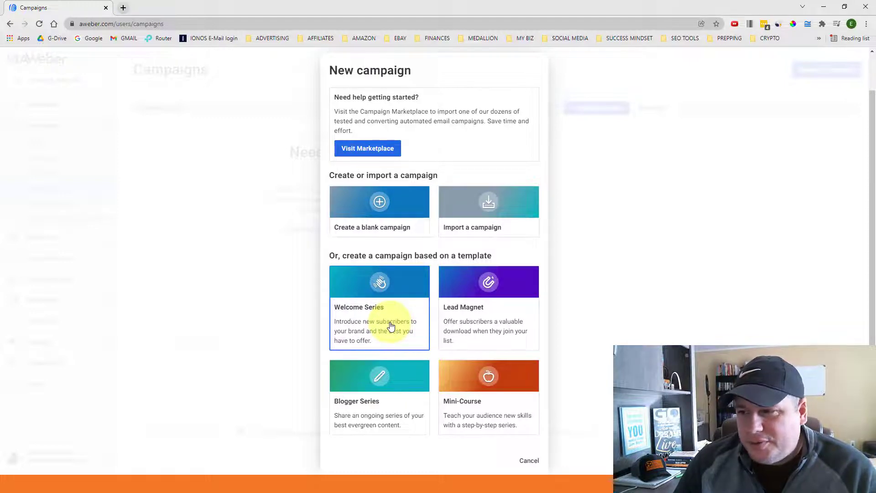
click(380, 205)
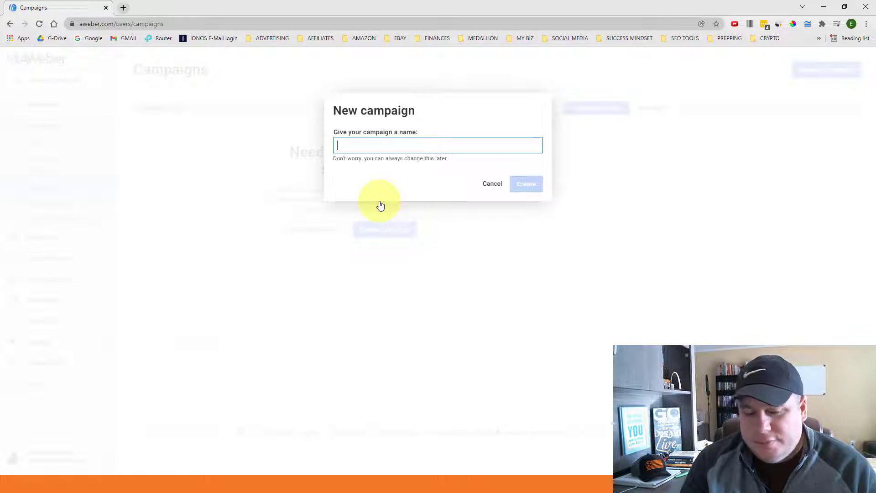
text(First)
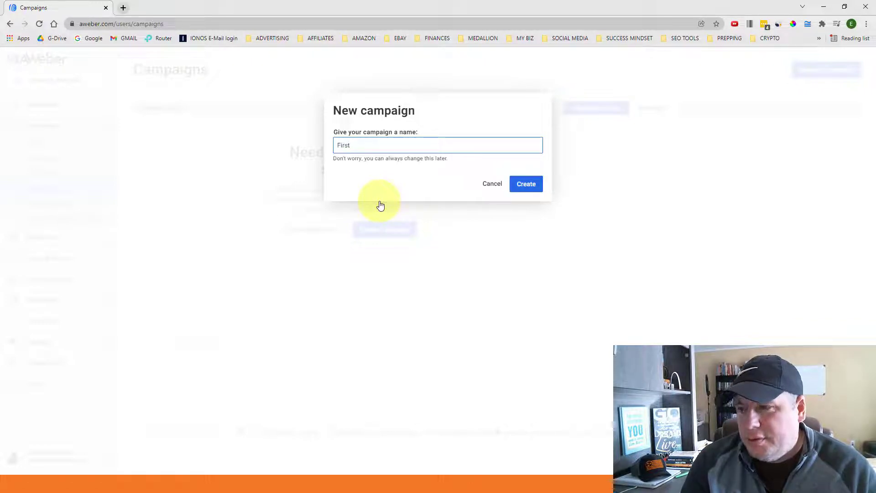
text( Campaign)
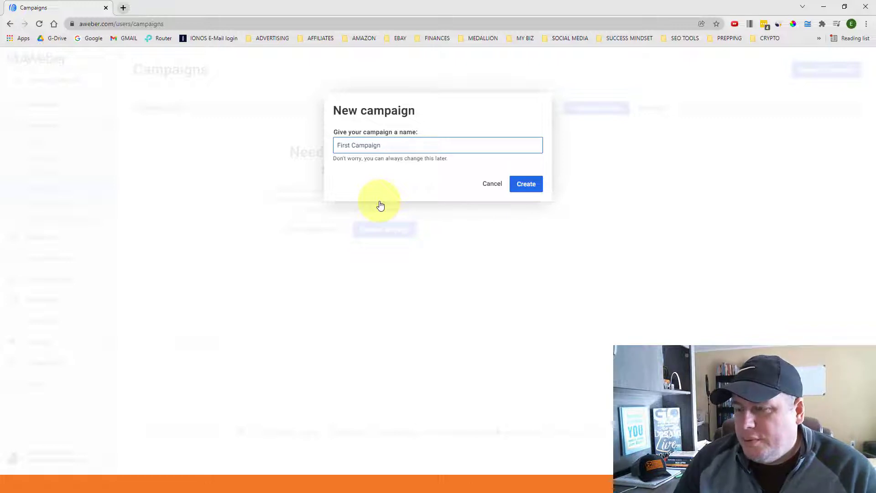
click(527, 186)
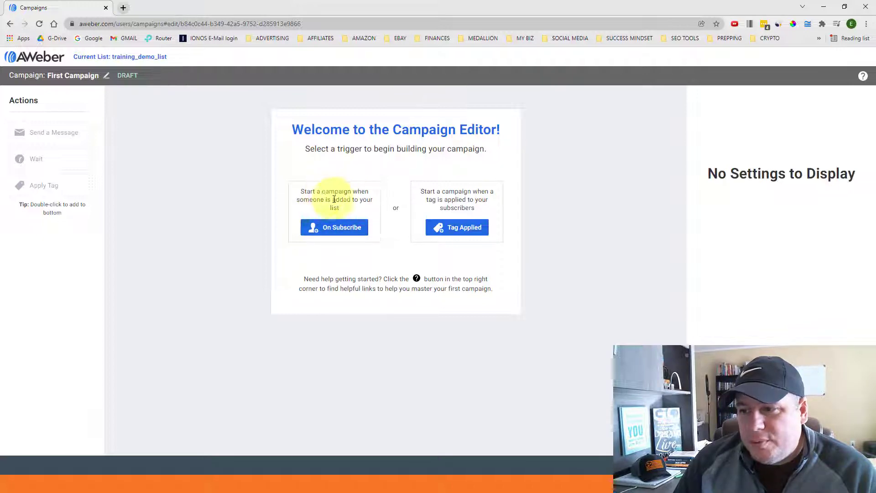
Step: Trigger the campaign on subscribe and add a Send a Message action with a new message in the HTML Editor
click(332, 230)
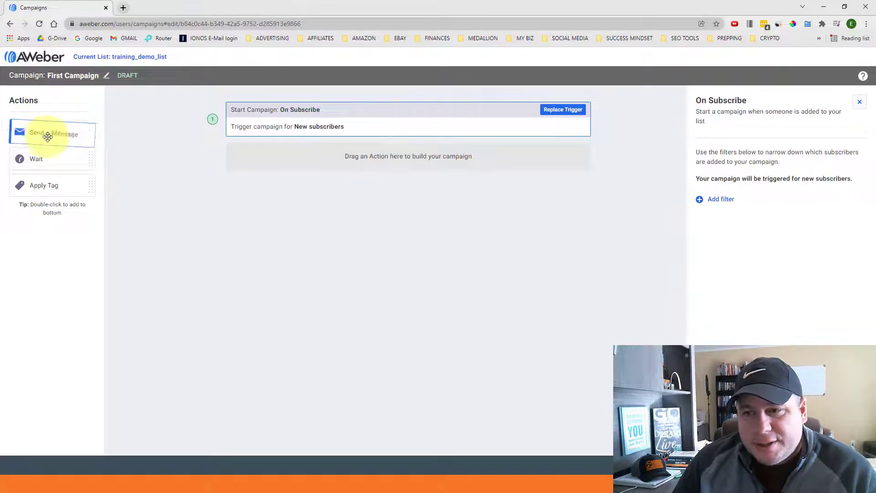
drag(47, 133, 328, 154)
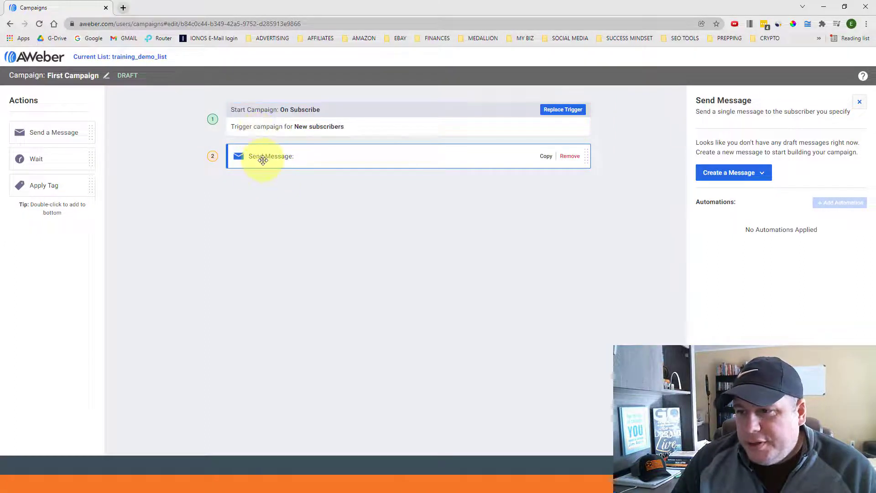
click(732, 178)
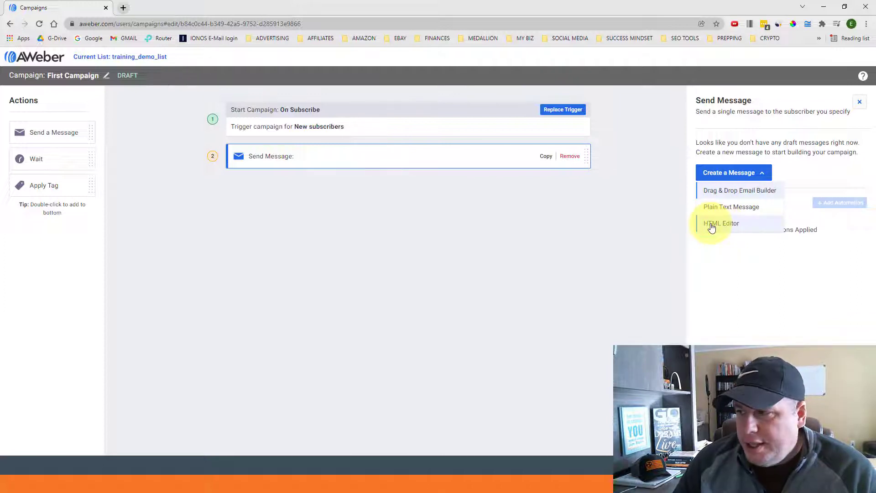
click(728, 226)
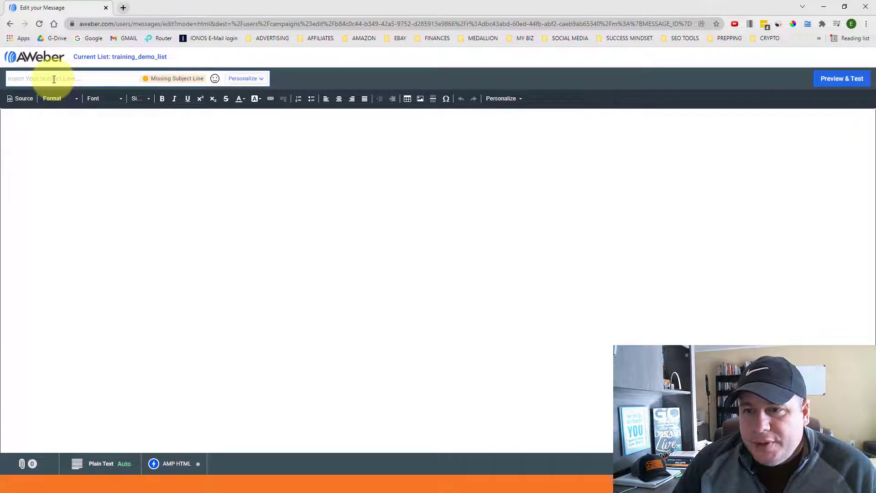
Step: Copy the first email's subject from the Notepad draft and set the message subject to "Thanks for getting more info"
click(24, 78)
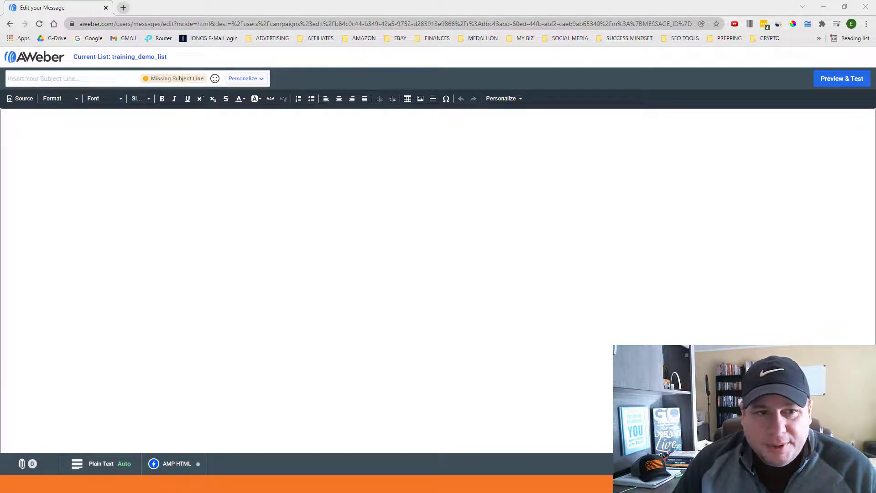
drag(0, 82, 492, 75)
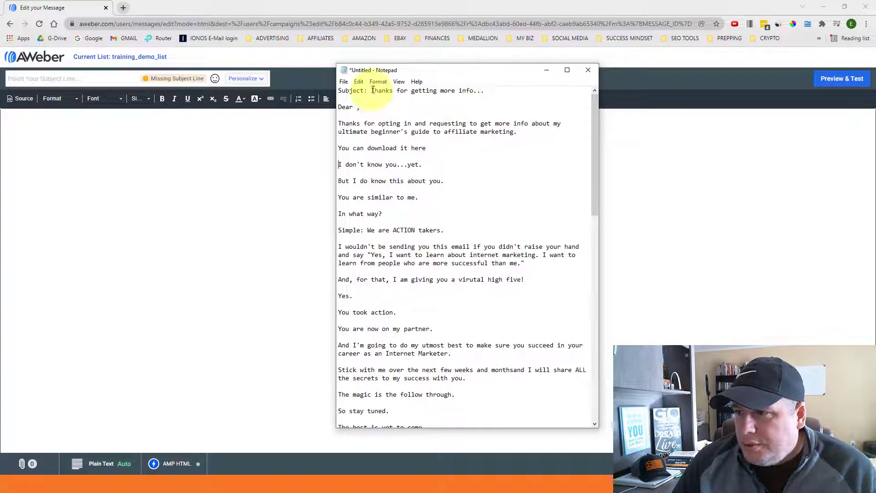
drag(372, 90, 481, 90)
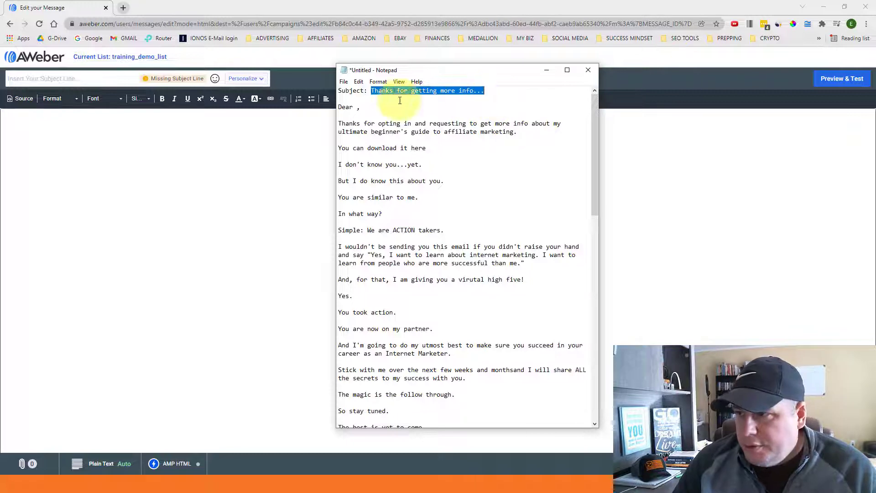
click(84, 79)
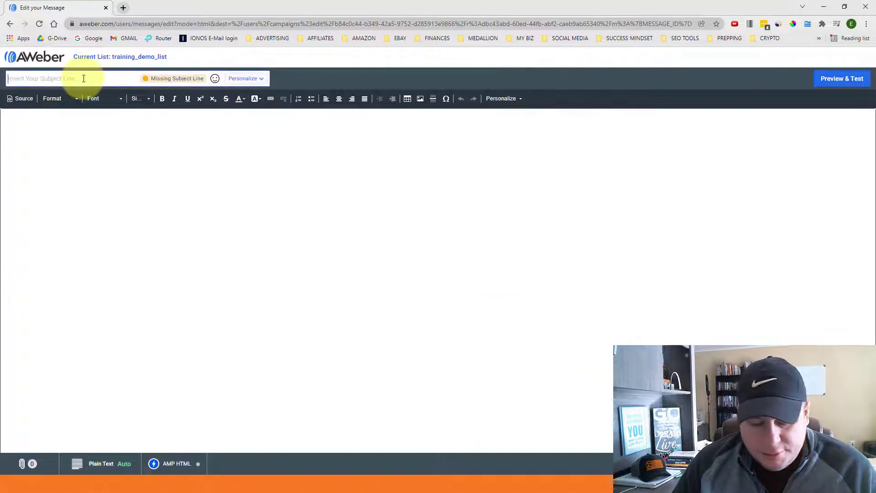
text(Thanks for getting more info...)
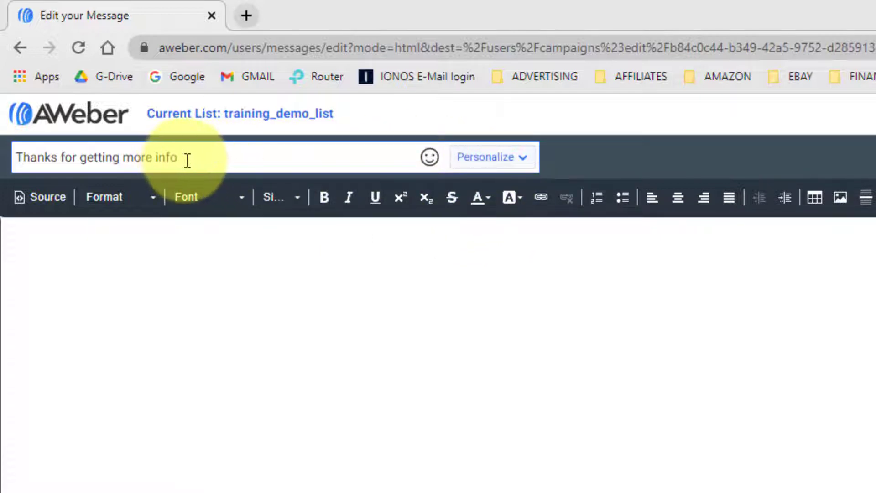
Step: Personalize the end of the subject line with the subscriber's first name, {!firstname_fix}
click(525, 169)
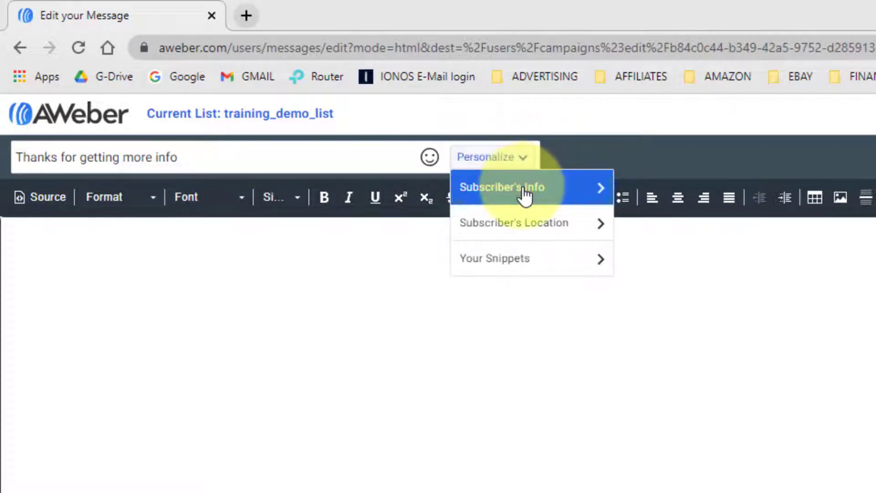
click(525, 196)
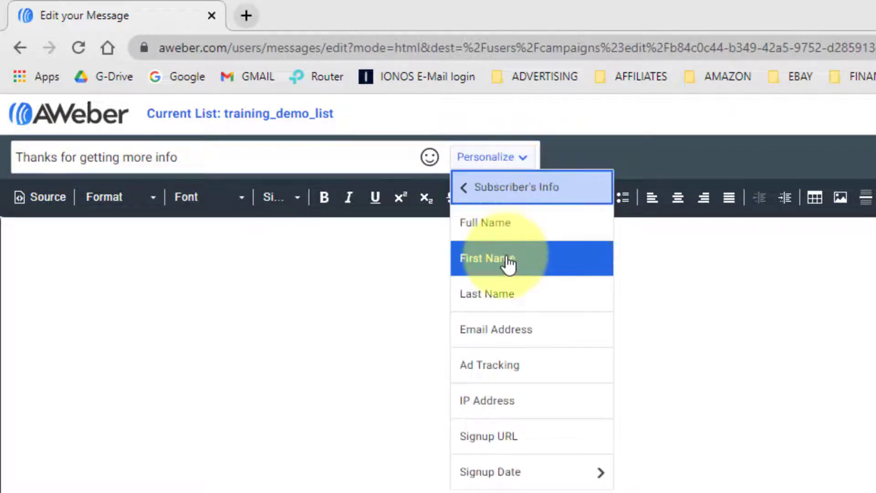
click(507, 264)
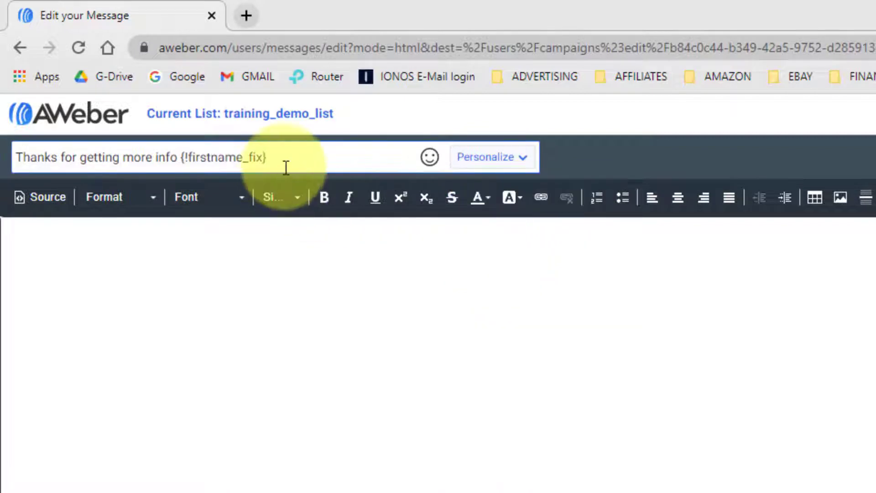
drag(268, 160, 180, 160)
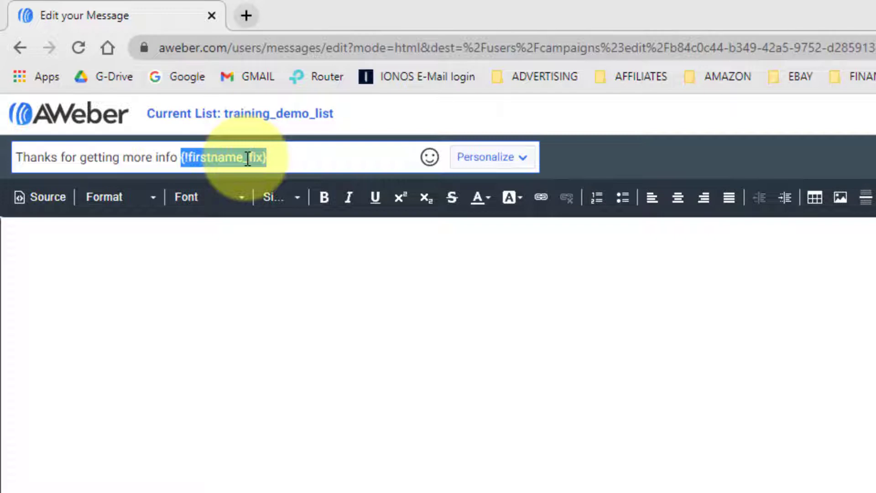
click(292, 156)
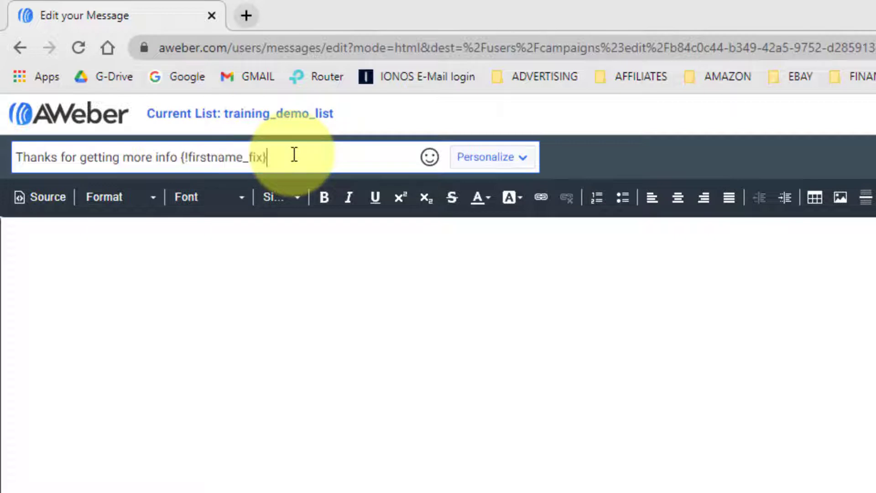
Step: Copy the first email's text from "Dear ," through the signature in Notepad and paste it into the message body
click(209, 246)
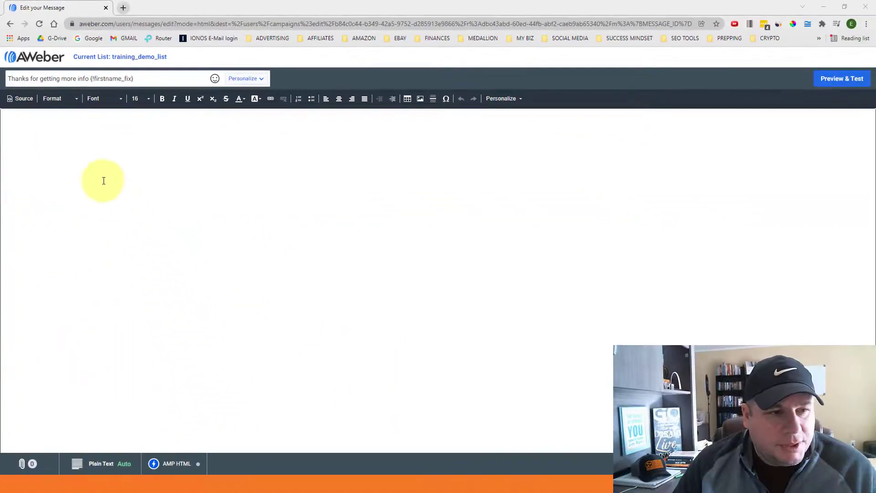
key(alt+Tab)
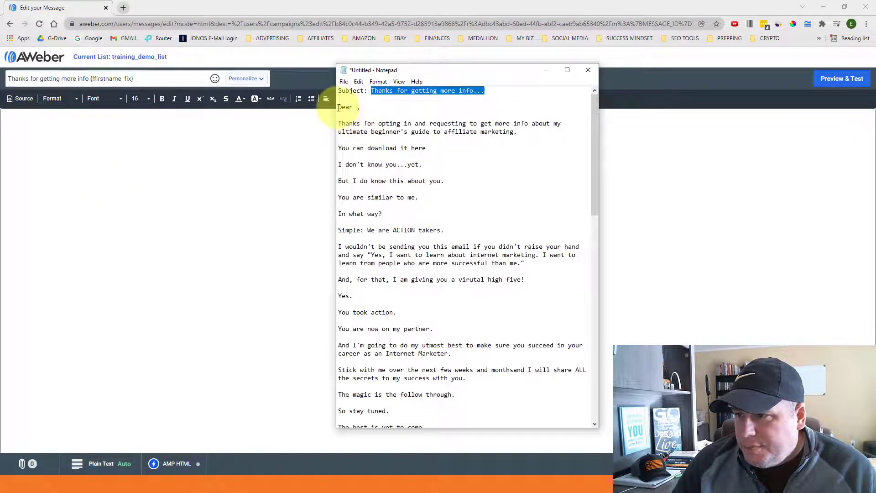
drag(339, 107, 424, 370)
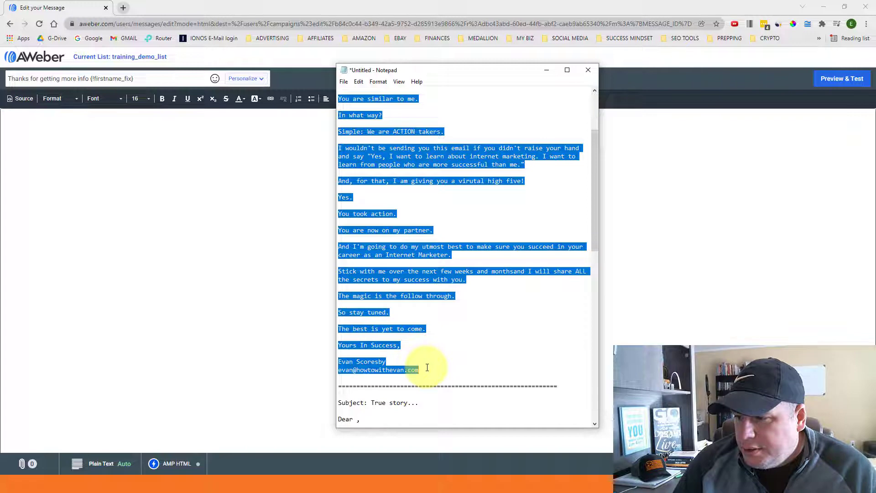
right_click(390, 285)
click(412, 308)
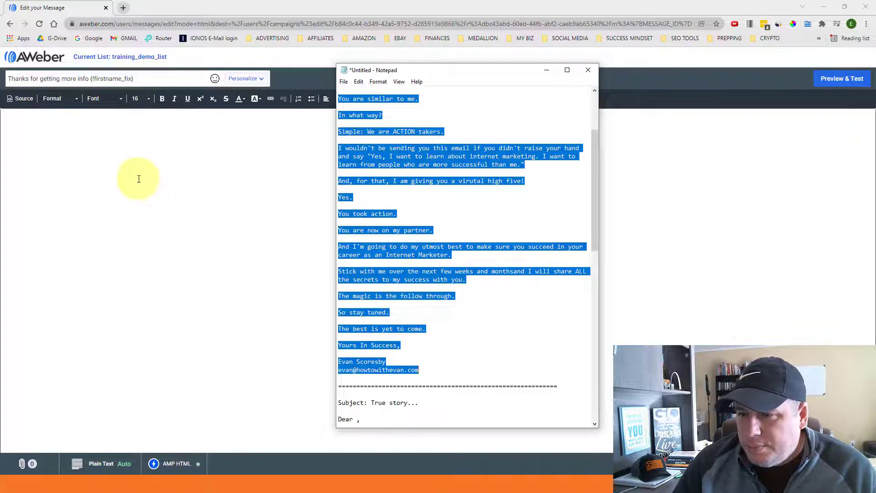
click(87, 151)
right_click(66, 139)
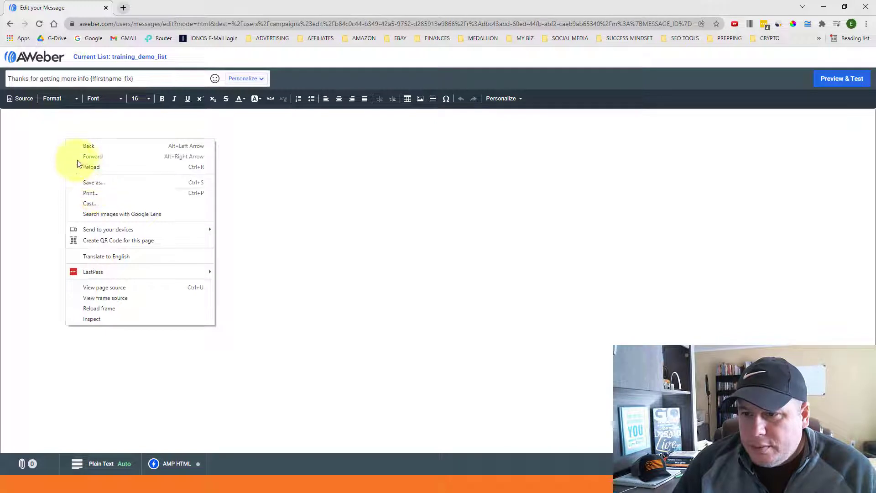
click(38, 162)
key(ctrl+v)
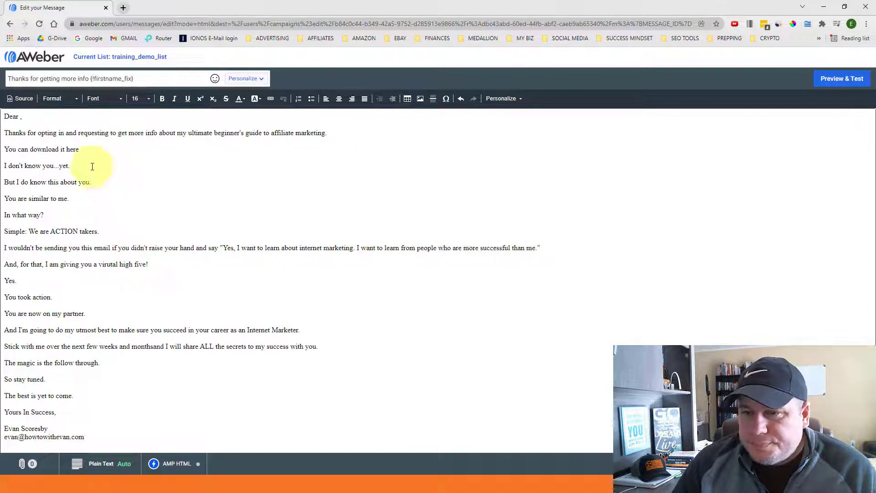
Step: Insert the subscriber's first name field, {!firstname_fix}, after "Dear" in the message greeting
click(20, 117)
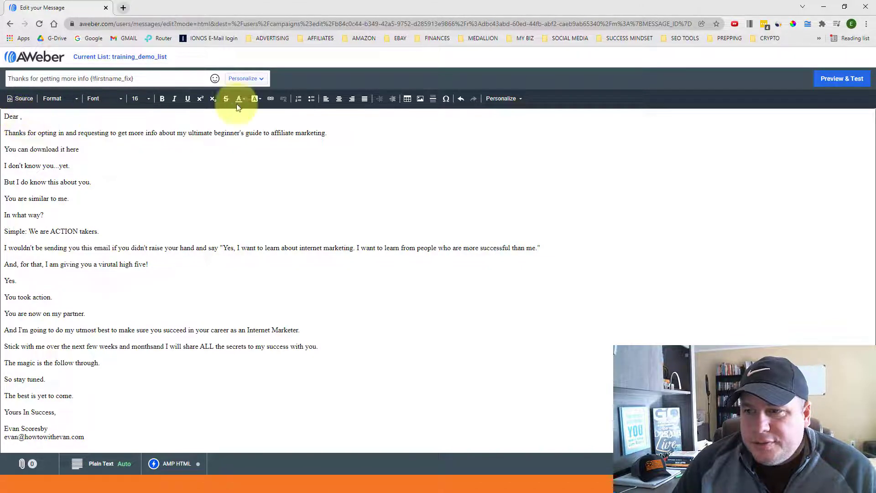
click(517, 99)
click(517, 114)
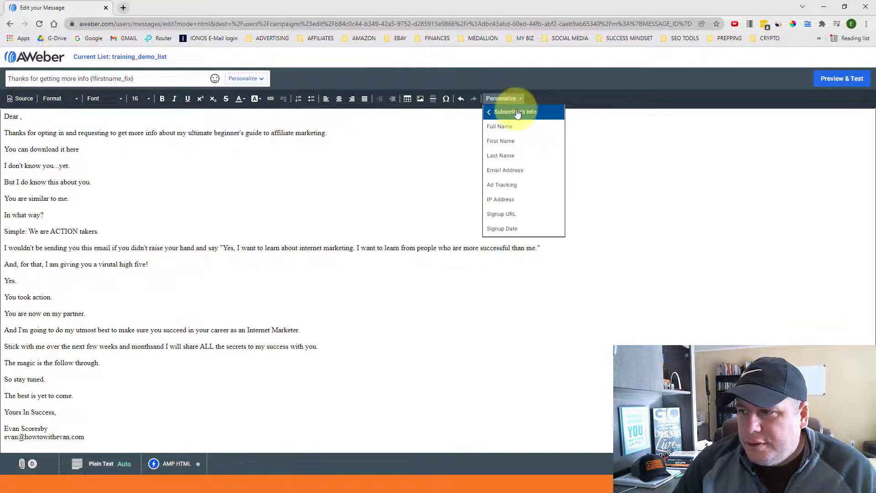
click(511, 143)
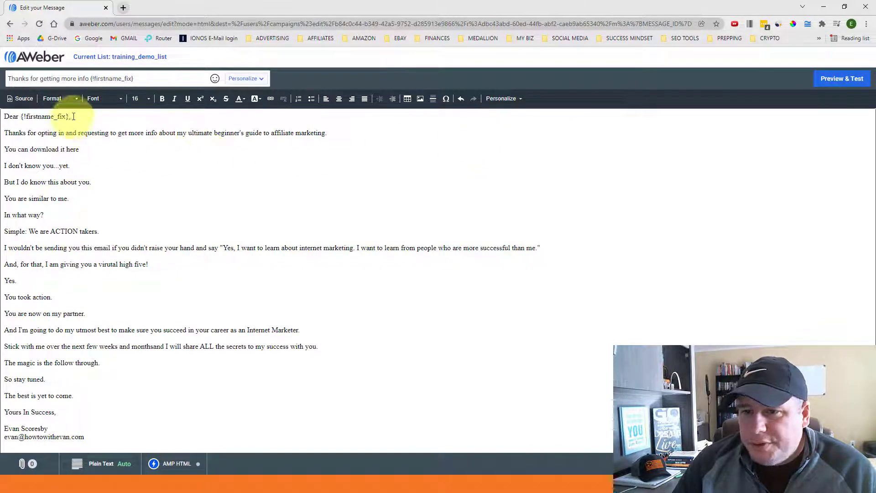
drag(74, 116, 22, 116)
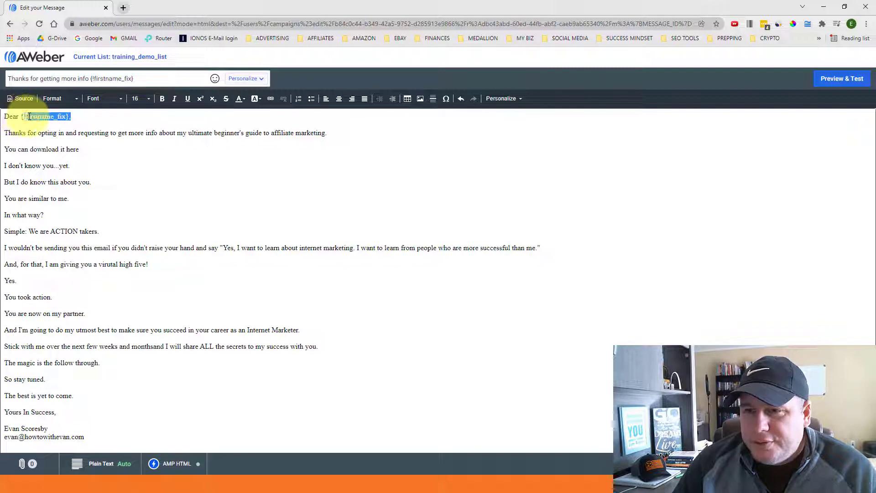
click(52, 166)
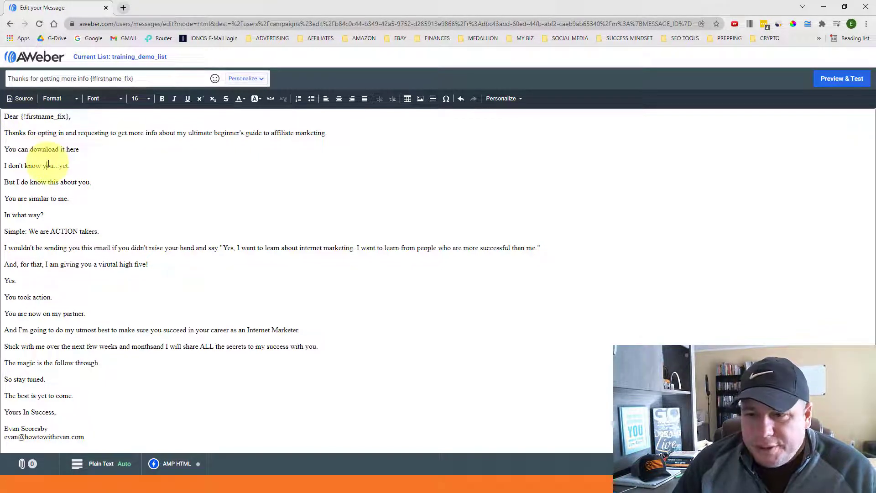
Step: Select the entire message body and set its font to Arial
right_click(48, 166)
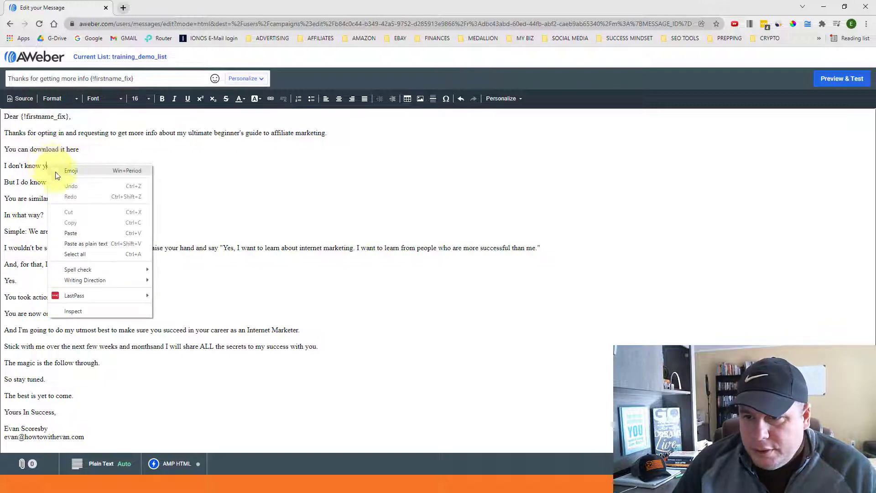
click(84, 259)
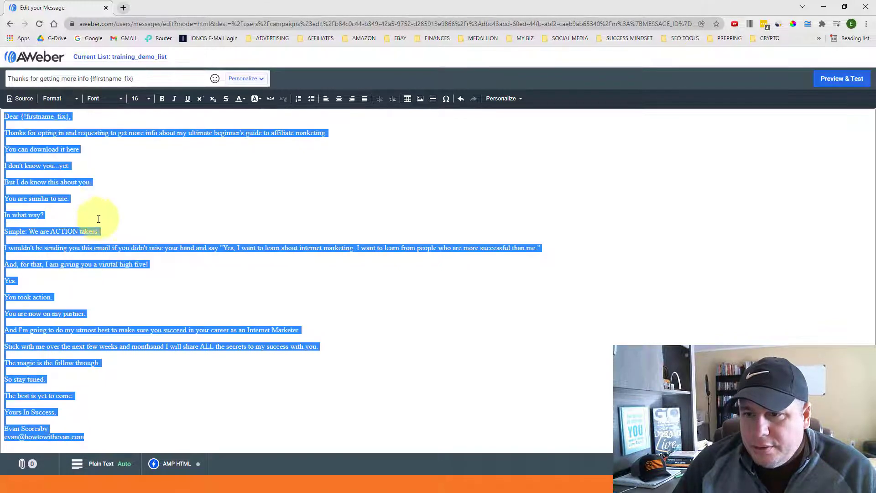
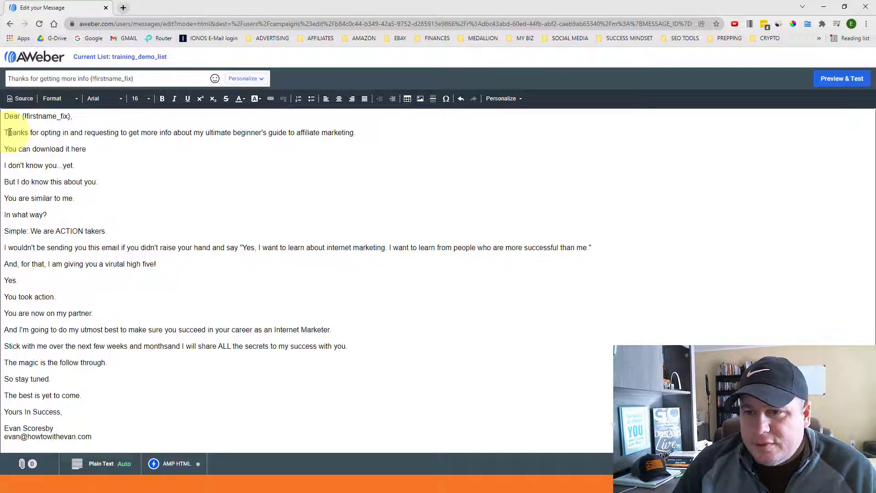
drag(9, 132, 266, 133)
click(183, 139)
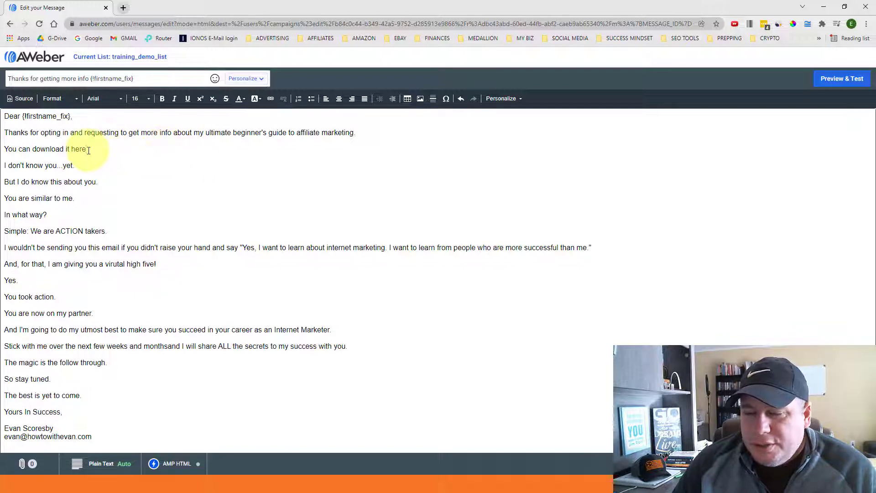
drag(84, 150, 5, 151)
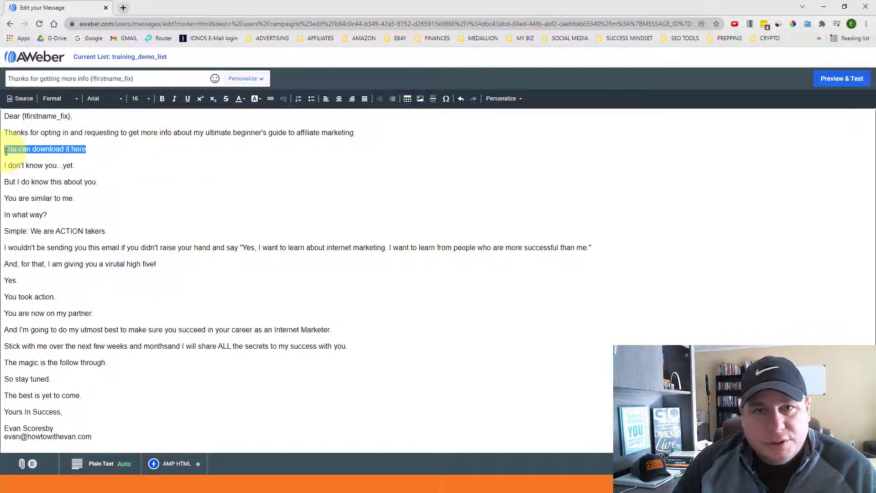
click(95, 172)
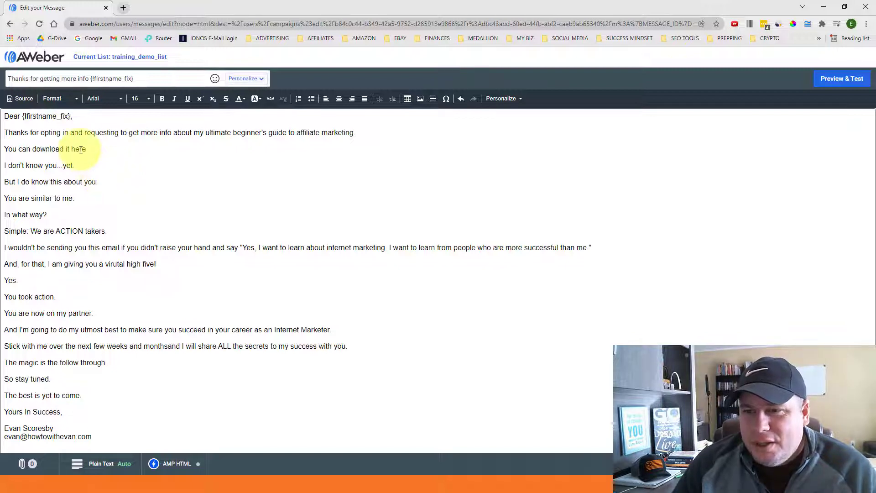
drag(86, 149, 8, 150)
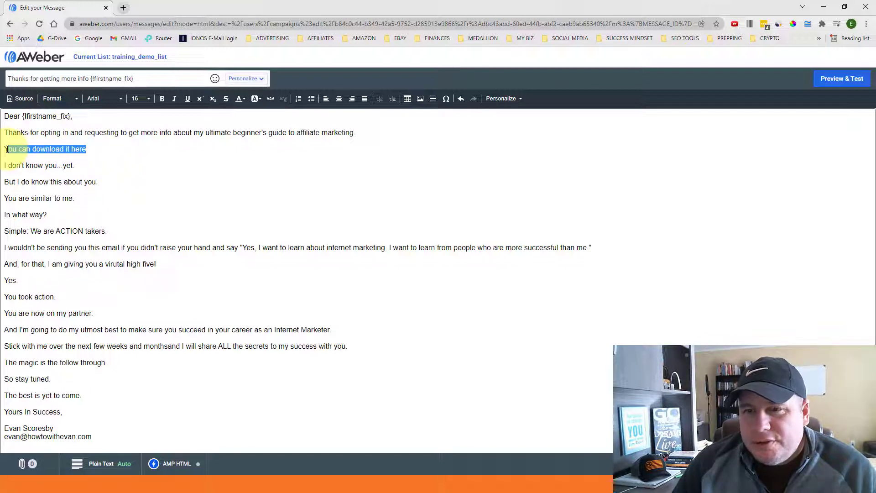
click(64, 182)
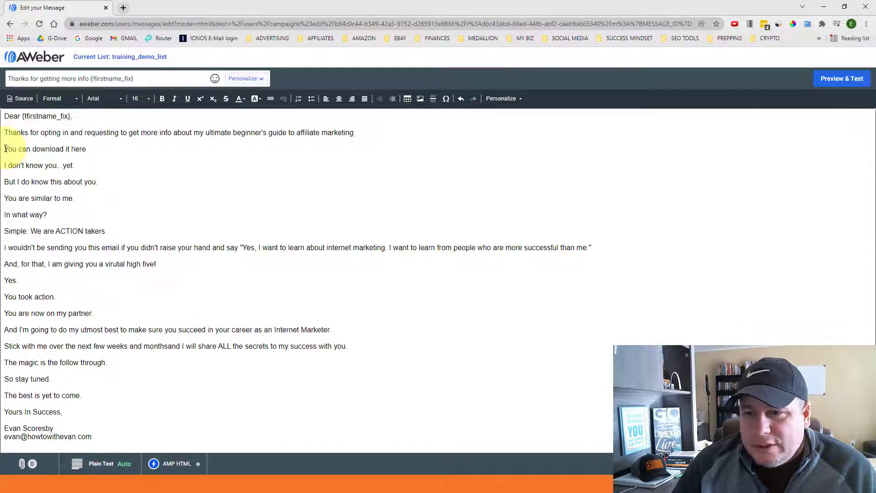
Step: Start adding a link to the line "You can download it here" in the message body
drag(5, 149, 86, 149)
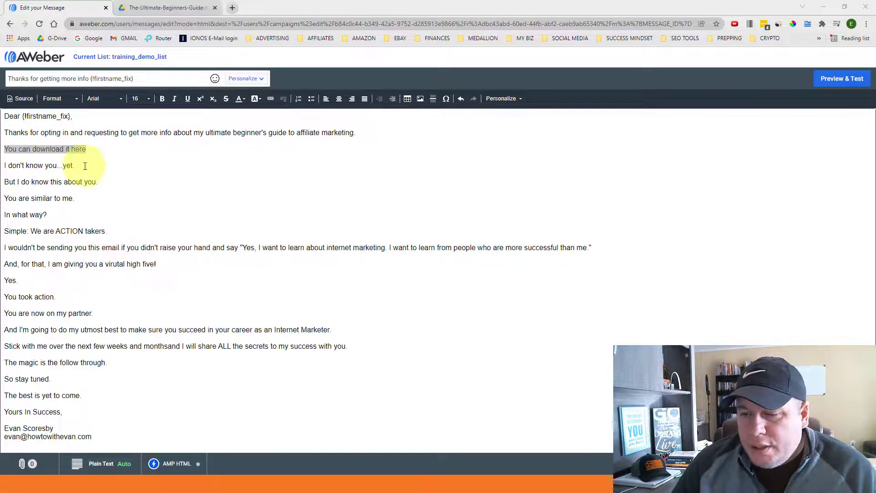
click(18, 146)
drag(5, 149, 85, 149)
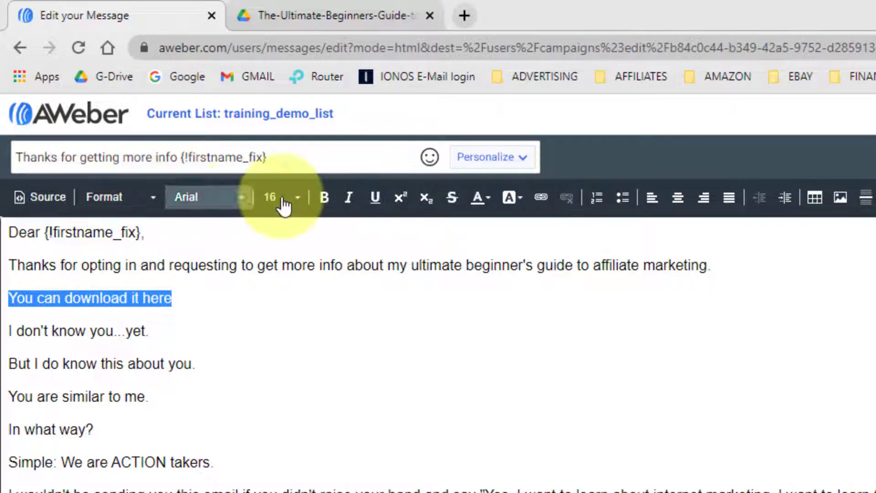
click(541, 201)
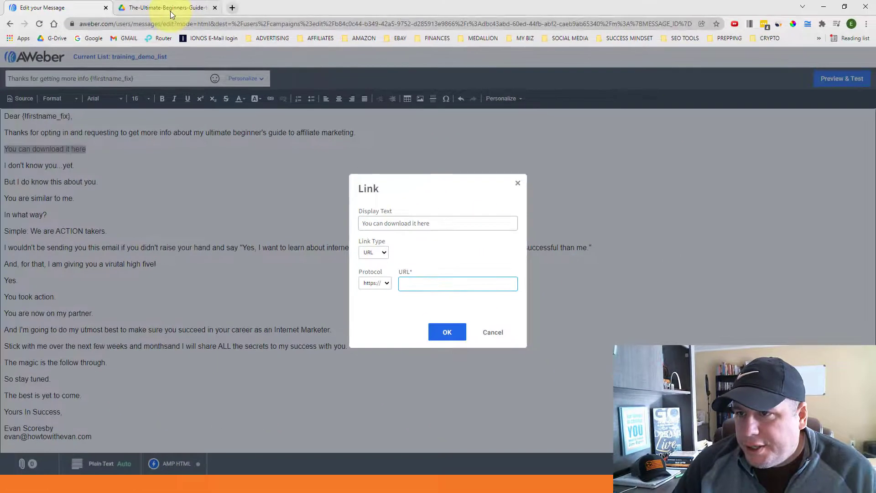
Step: Copy the Google Drive address of the affiliate marketing guide PDF and apply it as the URL of the download link
click(170, 10)
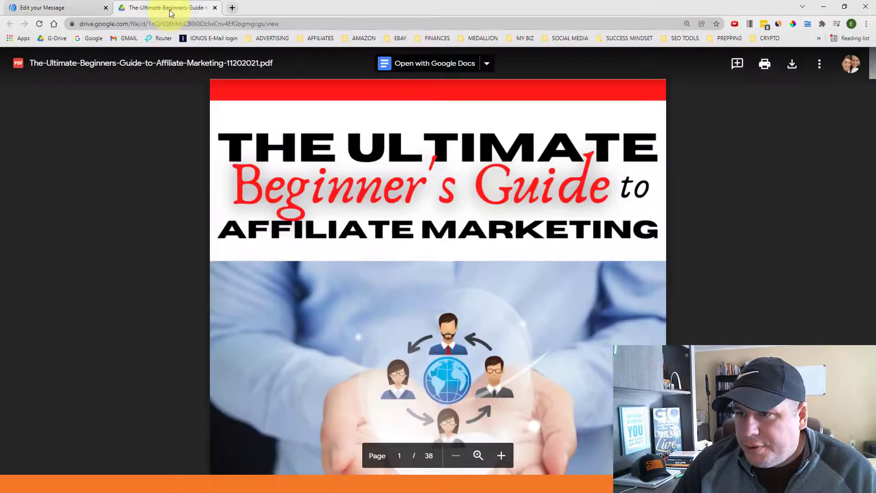
click(171, 25)
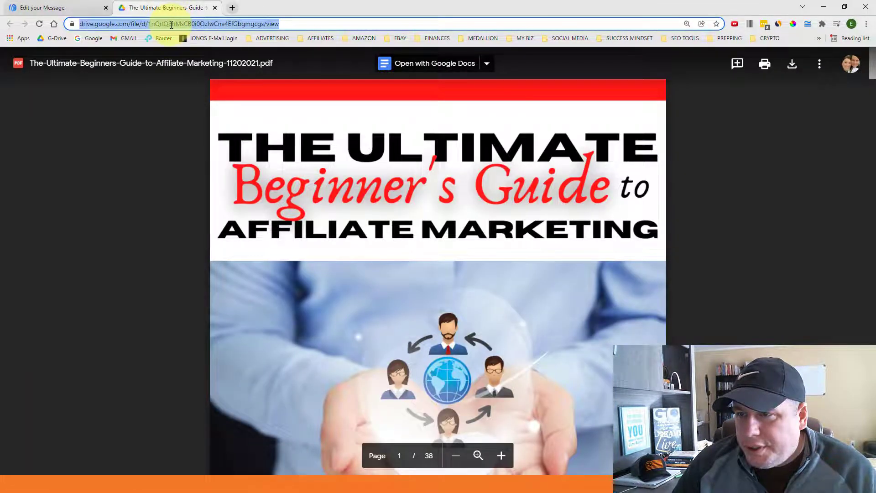
right_click(172, 25)
click(193, 89)
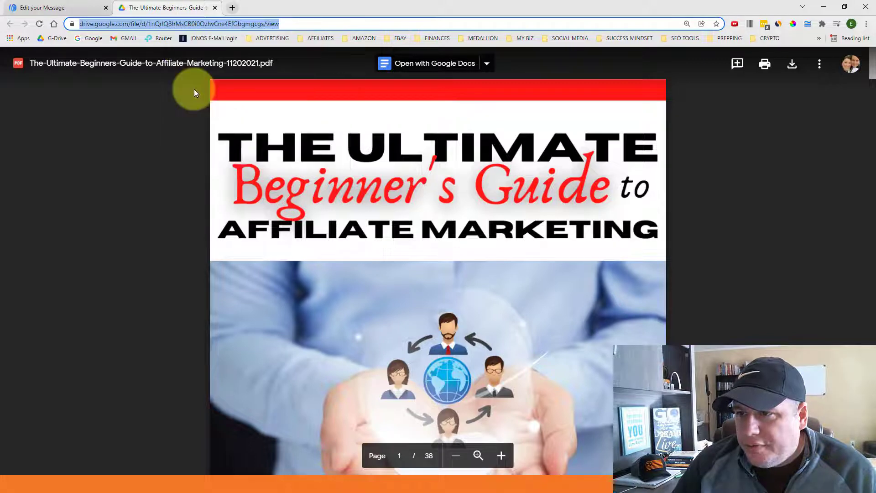
click(77, 8)
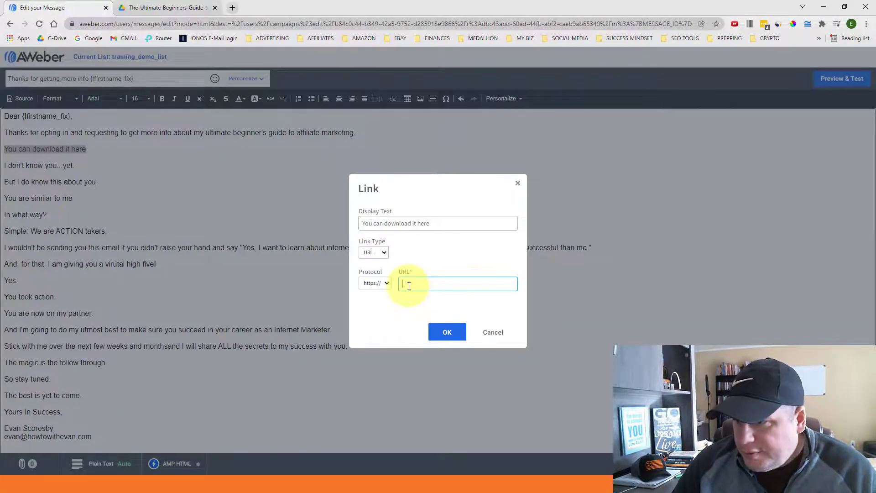
key(ctrl+v)
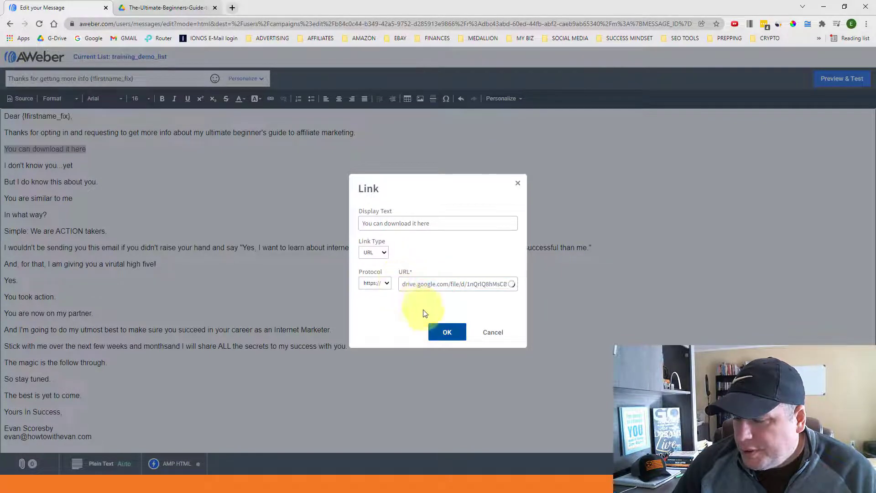
click(446, 332)
click(159, 233)
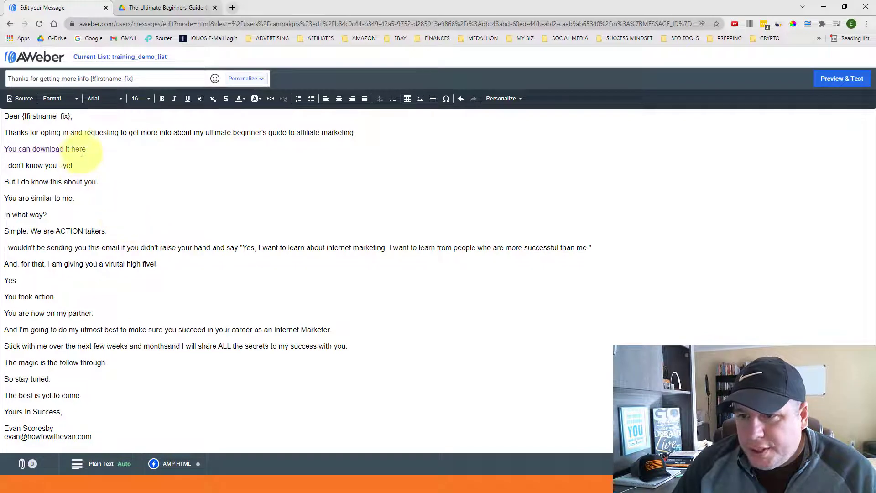
drag(87, 149, 5, 149)
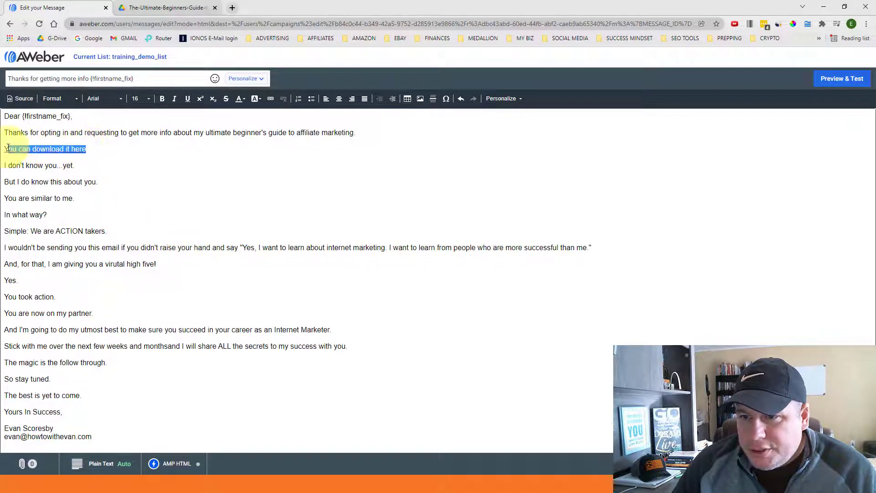
click(12, 148)
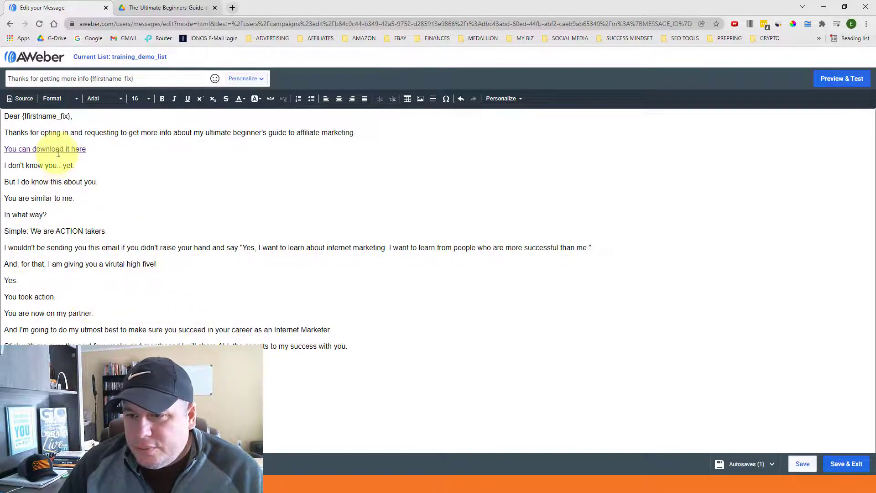
Step: Check the message in mobile preview, return to the editor, and save and exit to the campaign
click(841, 81)
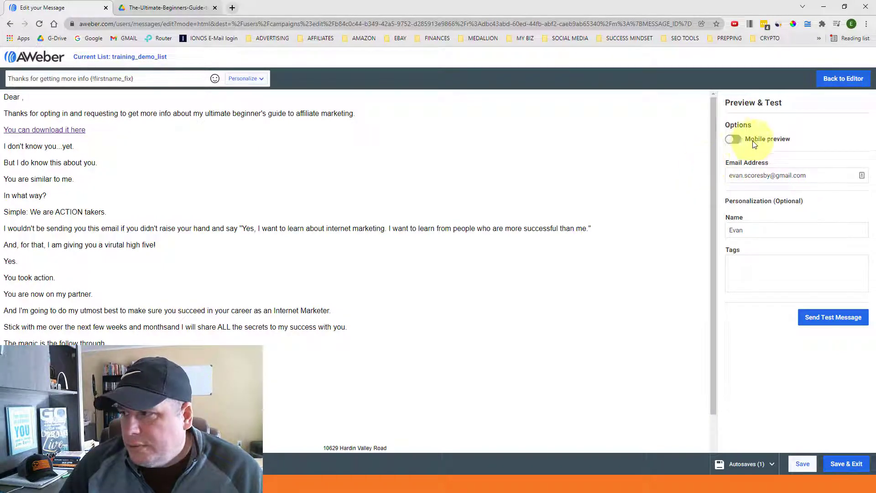
click(735, 139)
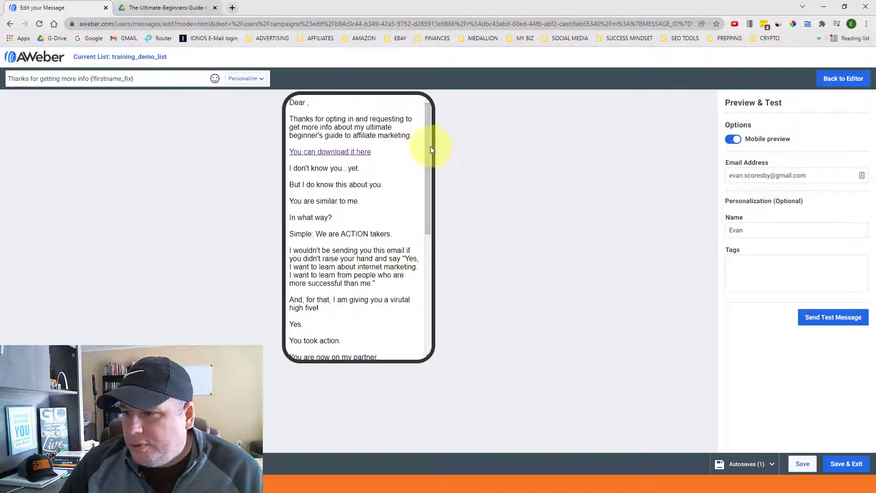
mouse_move(430, 146)
mouse_down()
mouse_move(442, 262)
mouse_move(440, 133)
mouse_up()
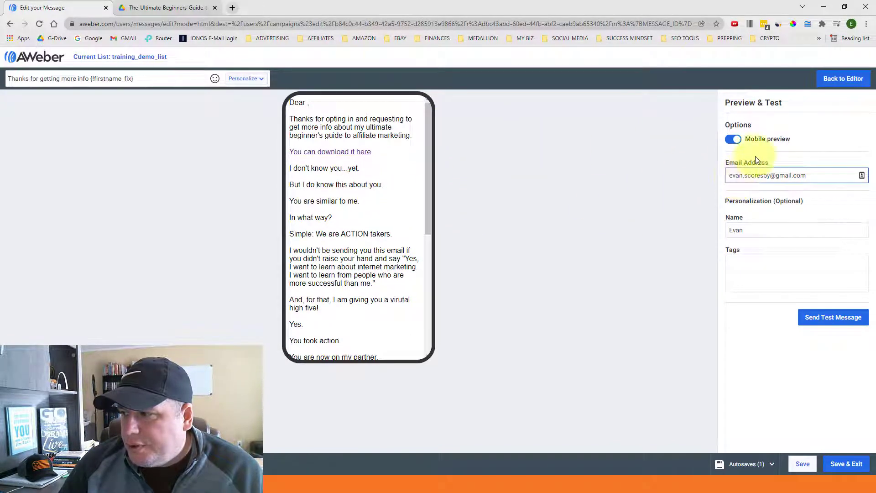
click(835, 80)
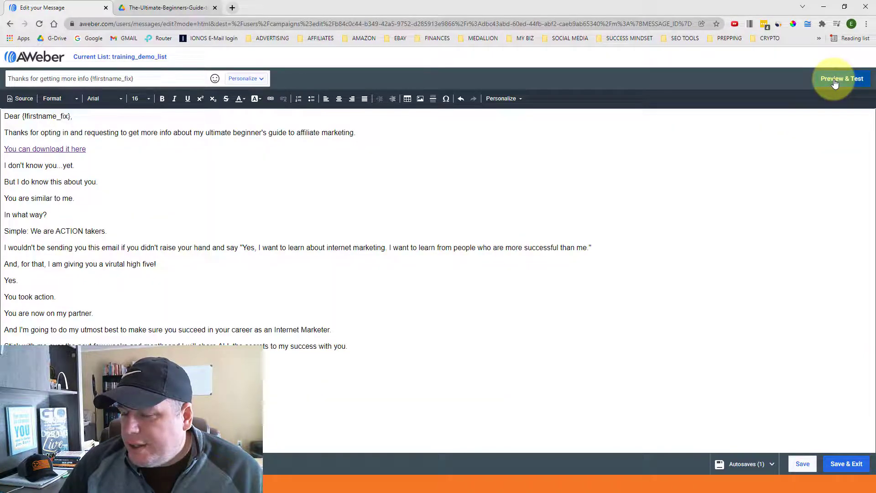
click(843, 464)
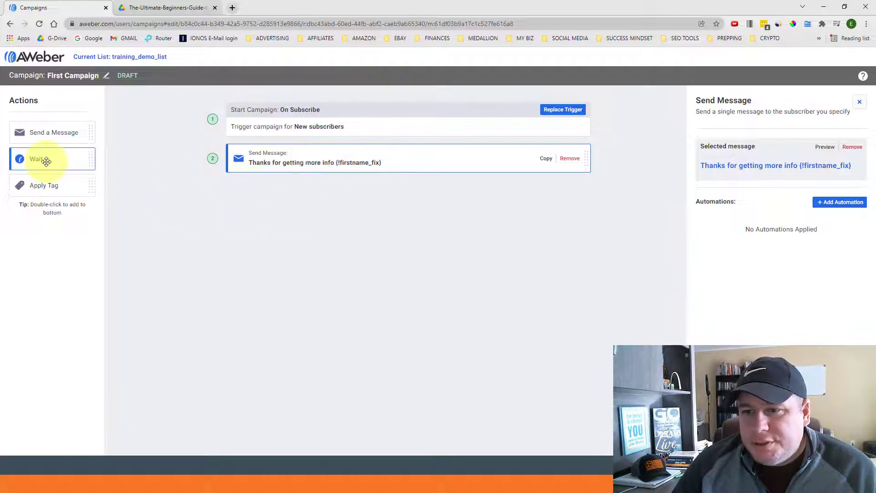
Step: Add a 1-day wait after the first message, followed by a second Send a Message action
drag(38, 163, 280, 203)
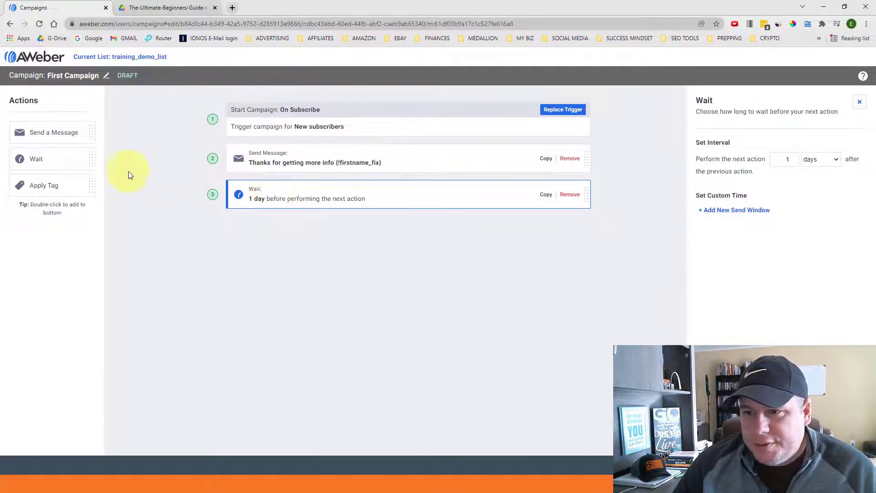
drag(60, 139, 292, 225)
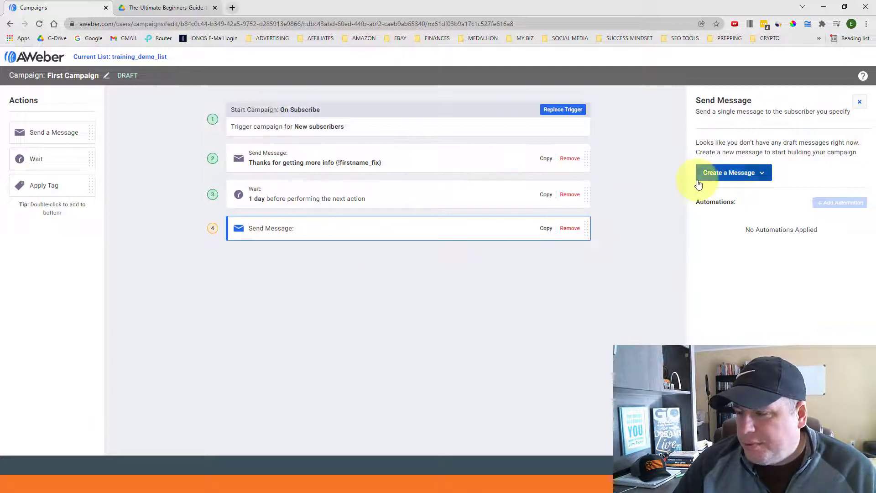
Step: Create a new message for the second Send Message action with the HTML Editor
click(725, 178)
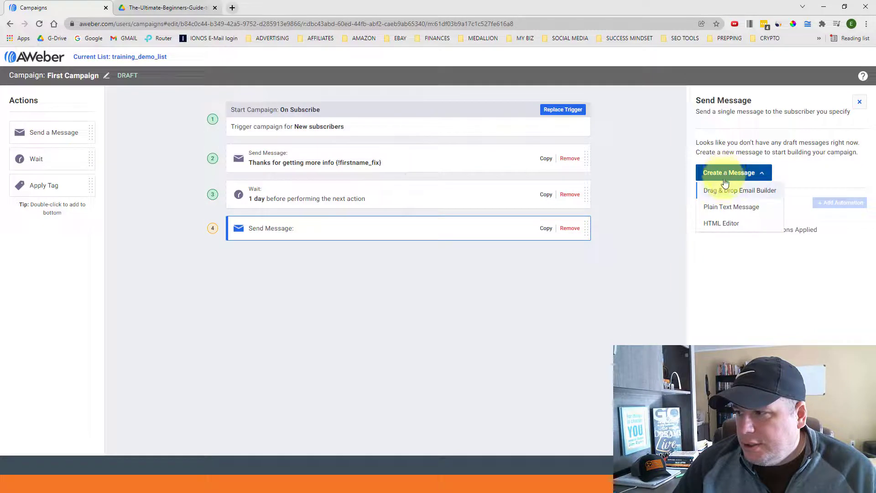
click(720, 225)
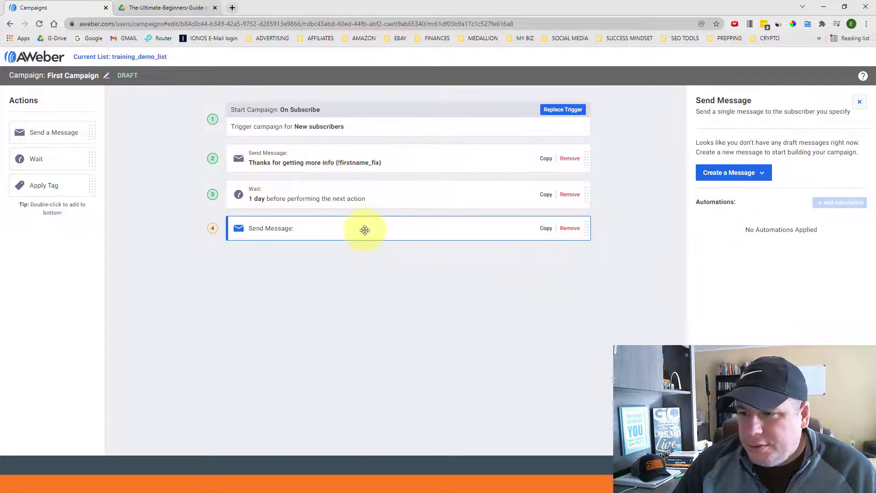
click(751, 173)
click(730, 229)
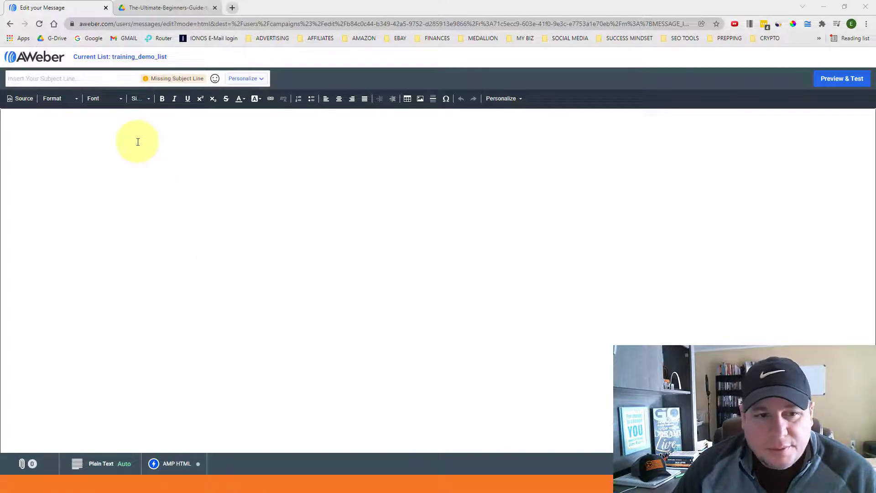
Step: Copy the second email's subject from the Notepad draft and set the message subject to "True story..."
key(alt+Tab)
scroll(415, 221, down, 3)
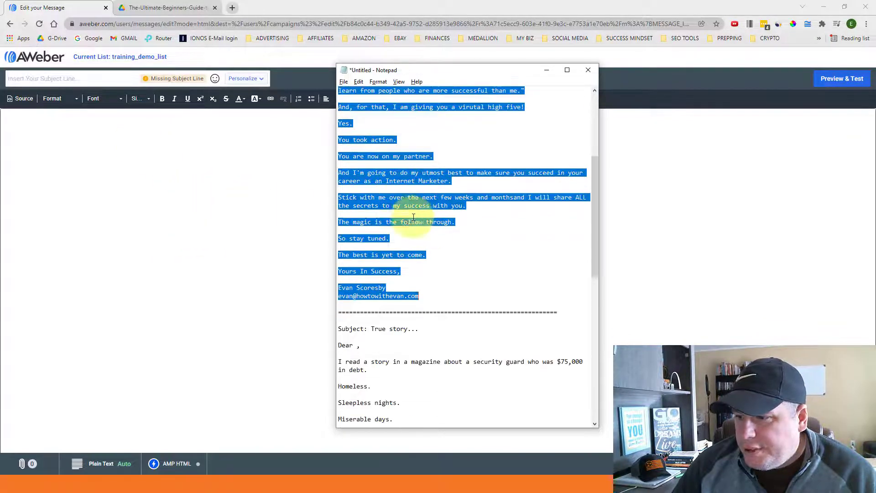
scroll(401, 333, up, 1)
scroll(395, 342, down, 3)
drag(371, 280, 418, 280)
key(ctrl+c)
click(64, 78)
key(ctrl+v)
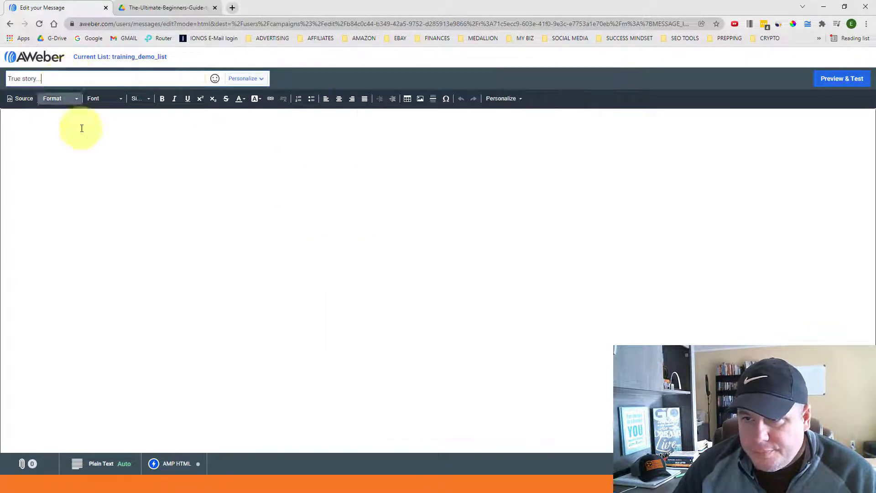
Step: Copy the second email's text from "Dear ," through the P.S. in Notepad and paste it into the message body
key(alt+Tab)
scroll(487, 307, down, 3)
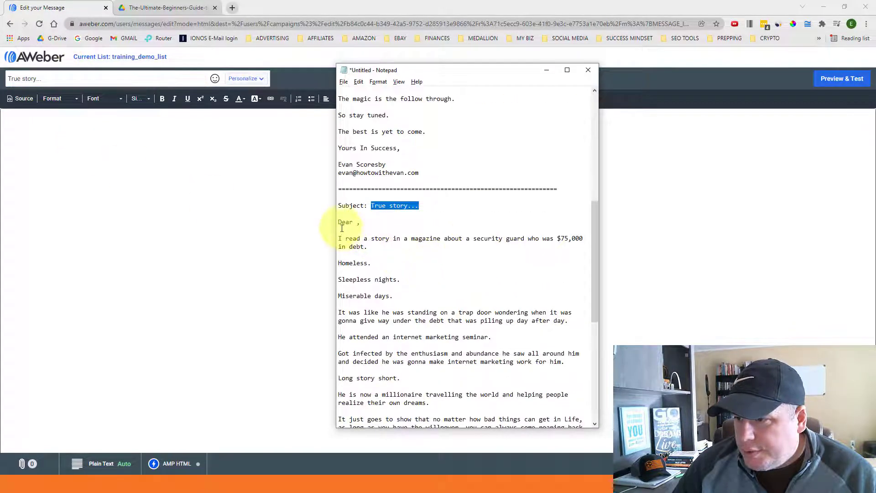
mouse_move(340, 222)
mouse_down()
mouse_move(361, 225)
mouse_move(530, 400)
mouse_move(458, 361)
mouse_move(496, 415)
mouse_move(518, 416)
mouse_up()
scroll(458, 360, down, 3)
scroll(458, 361, down, 8)
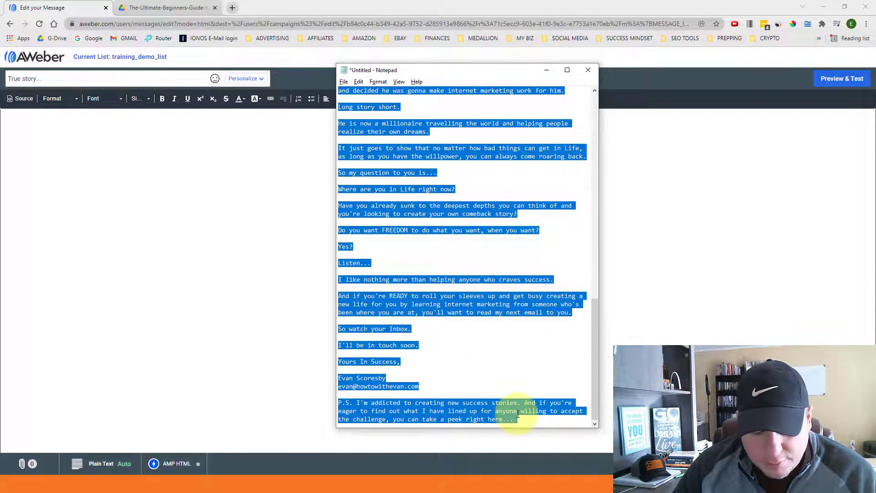
click(112, 196)
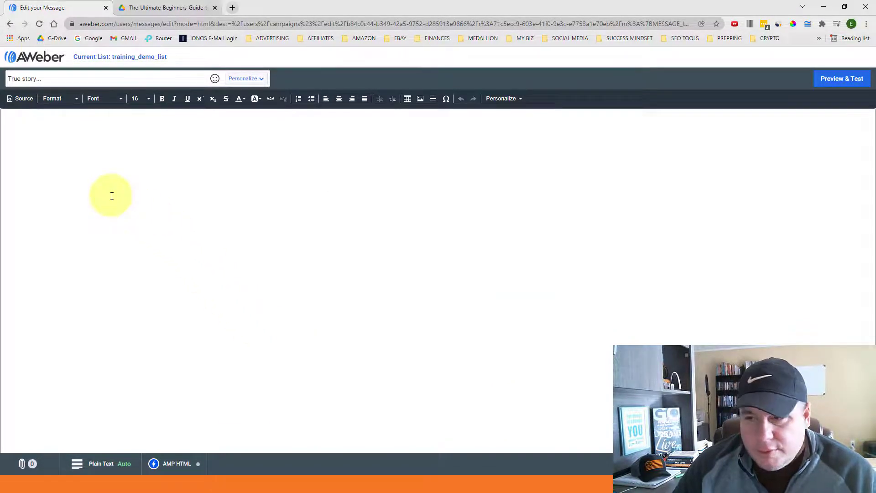
key(ctrl+v)
scroll(65, 178, up, 2)
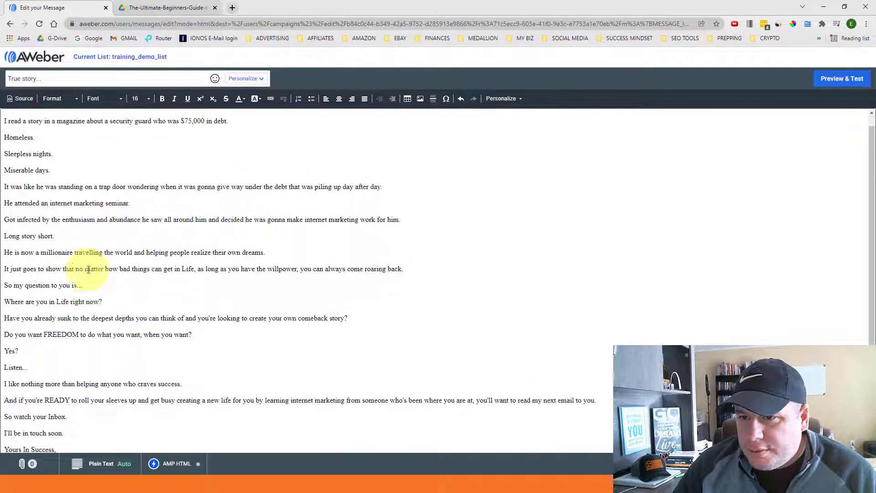
Step: Insert the subscriber's First Name personalization after "Dear" in the second message's greeting
click(20, 116)
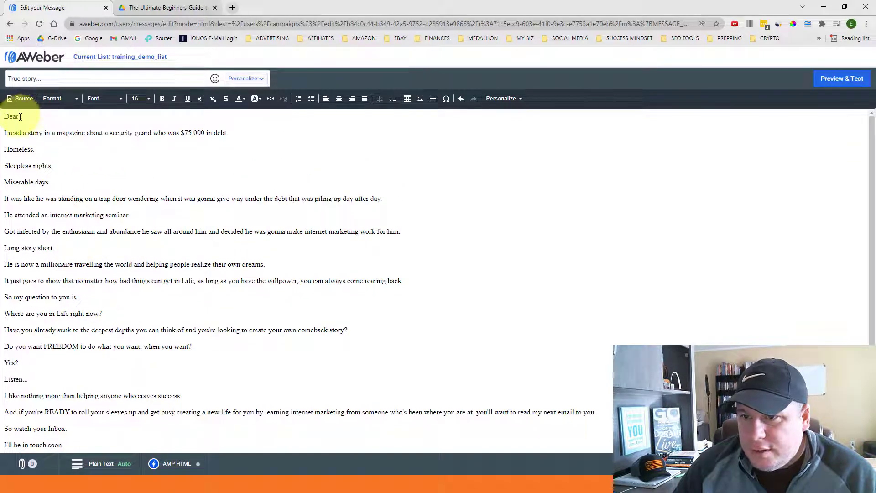
click(502, 99)
click(494, 118)
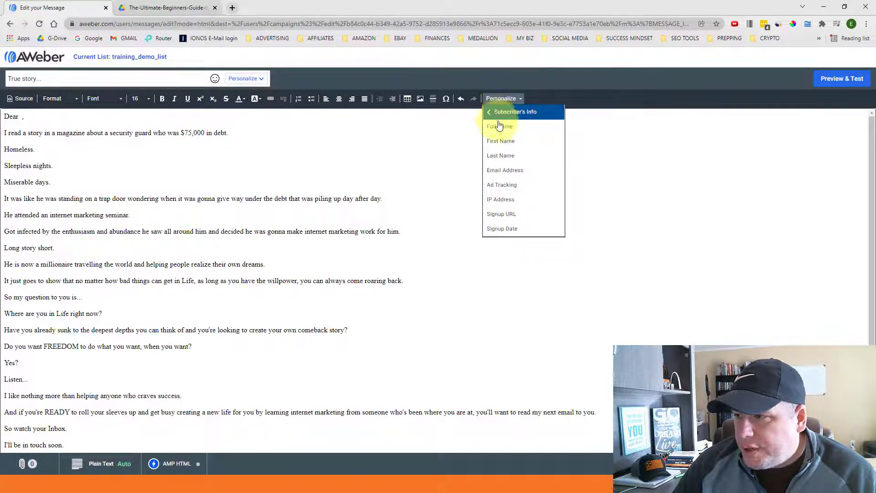
click(499, 145)
Step: Format the second message's entire body text in Arial at size 16
click(147, 176)
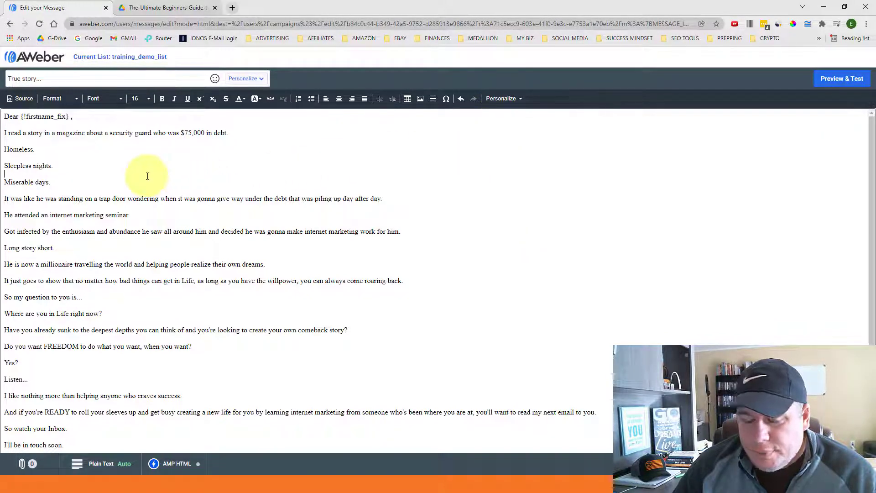
key(ctrl+a)
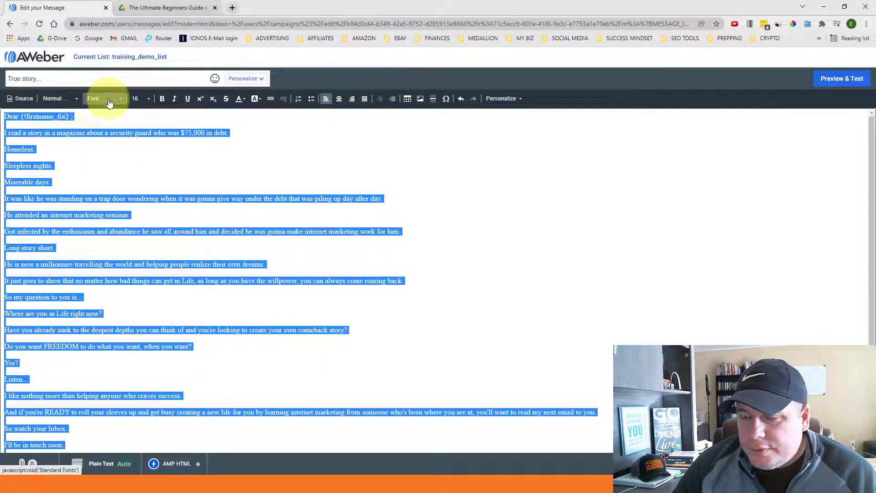
click(110, 102)
click(115, 124)
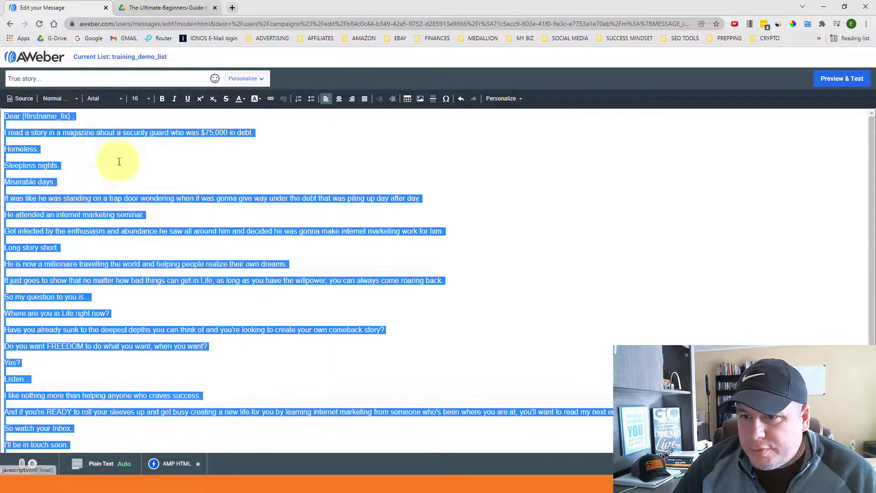
click(141, 99)
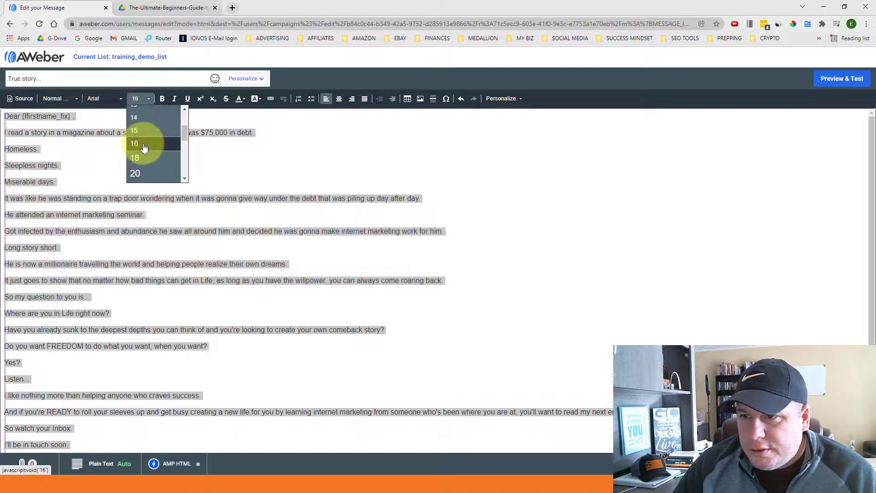
click(144, 146)
click(162, 159)
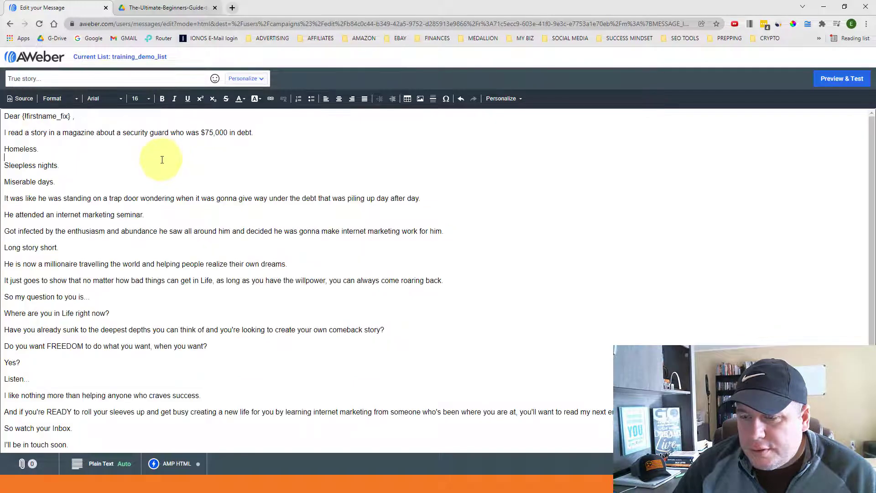
Step: Save and exit the "True story..." message and add a 1-day Wait action after it in the campaign
scroll(162, 160, down, 1)
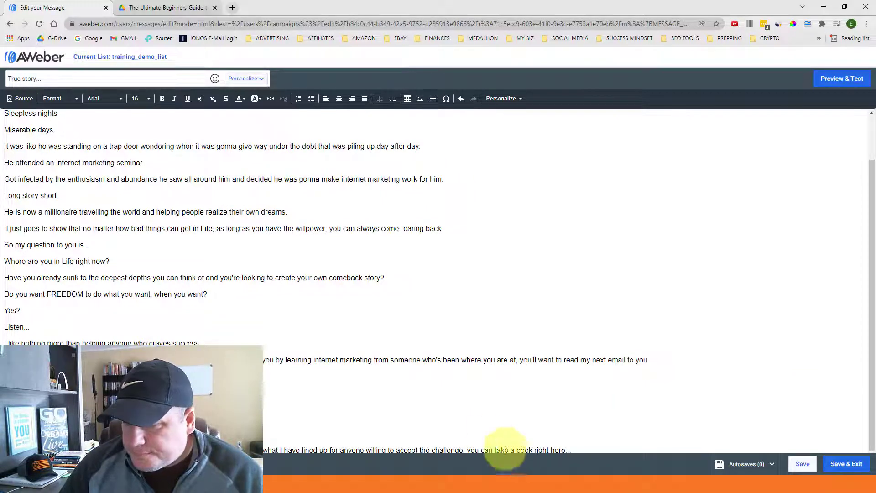
scroll(297, 351, up, 1)
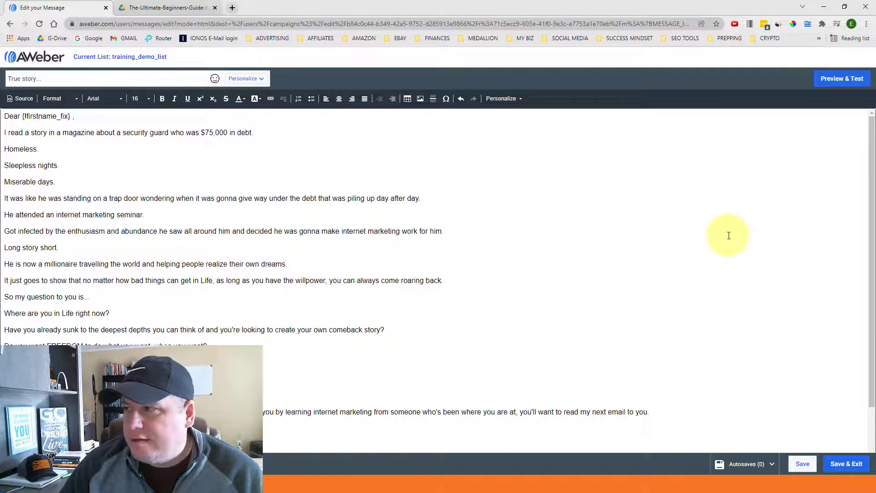
click(838, 465)
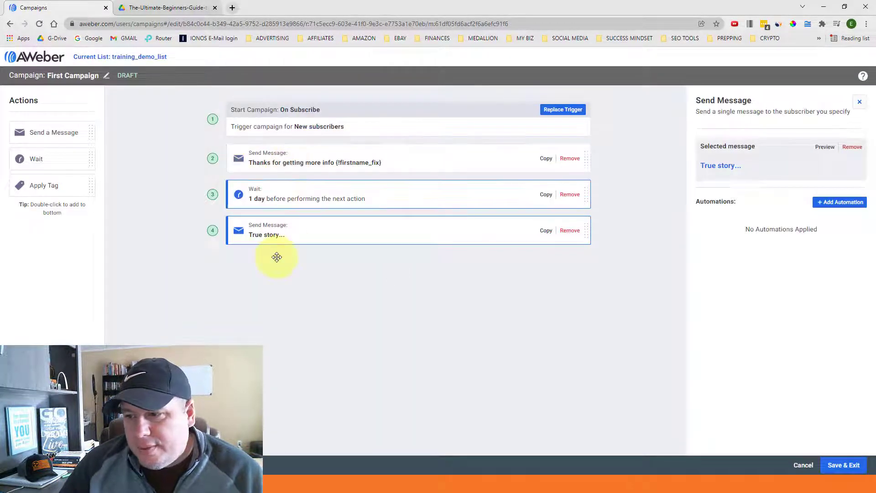
drag(52, 163, 299, 262)
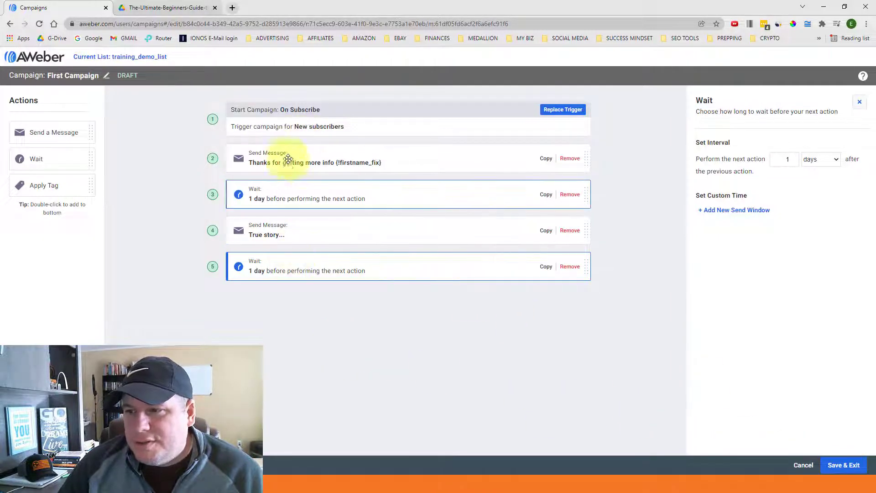
Step: Save and exit the campaign editor and activate First Campaign from the campaign list
click(842, 467)
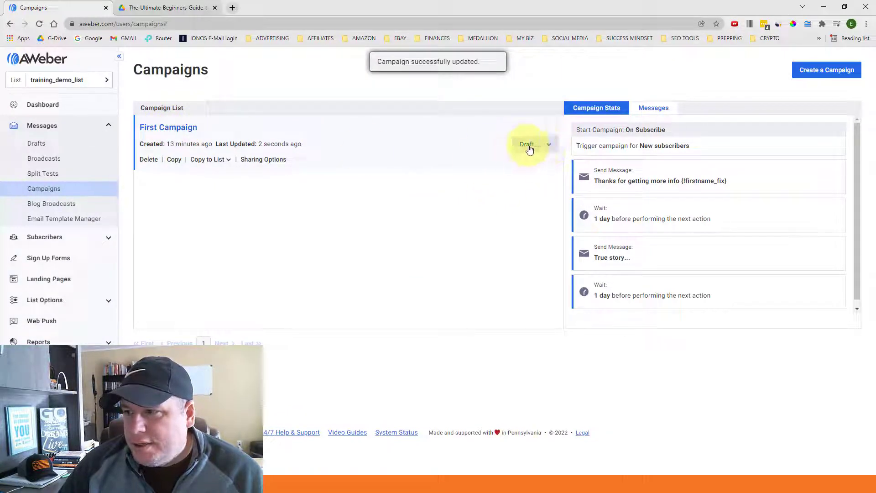
click(550, 148)
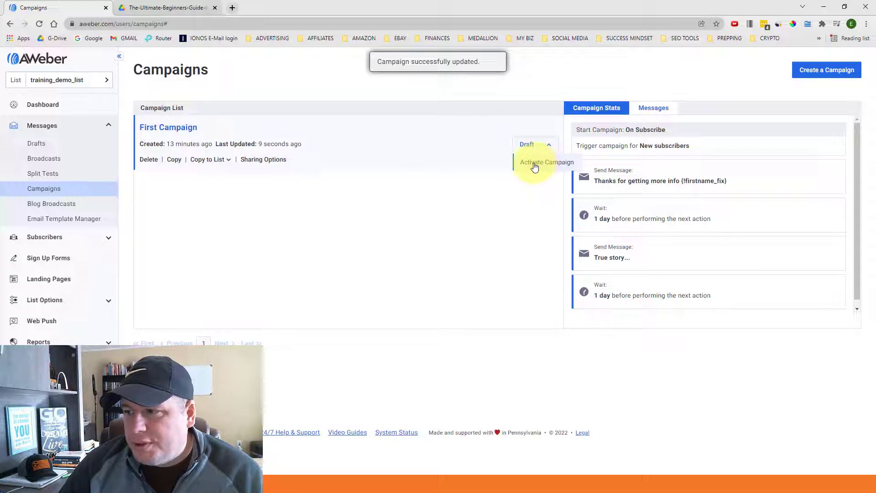
click(535, 166)
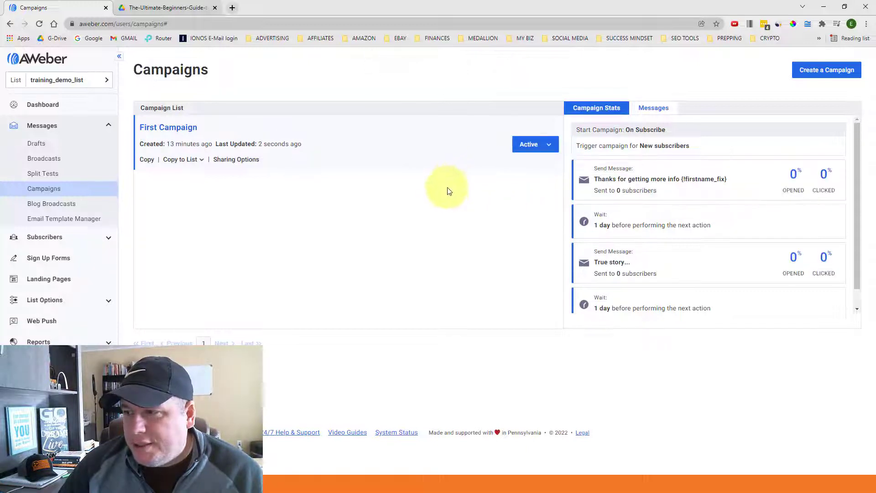